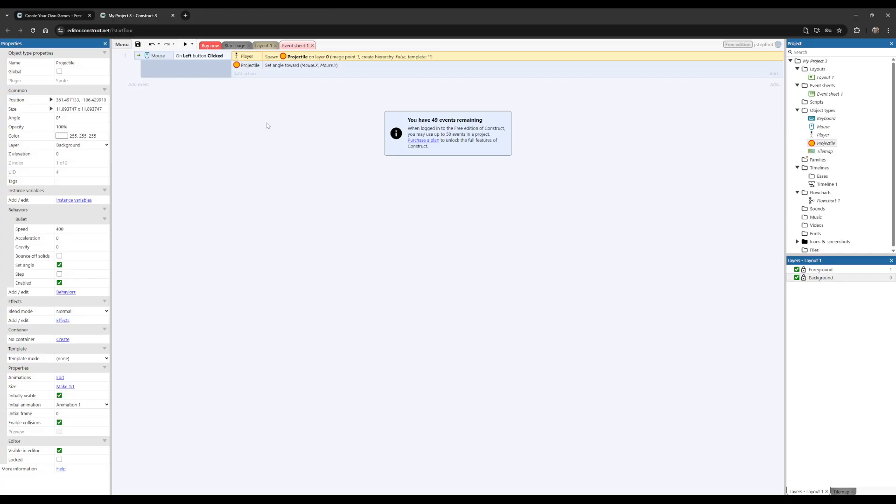
Step: Add a global number variable named PlayerHealth with an initial value of 100 to the event sheet
right_click(256, 147)
left_click(184, 173)
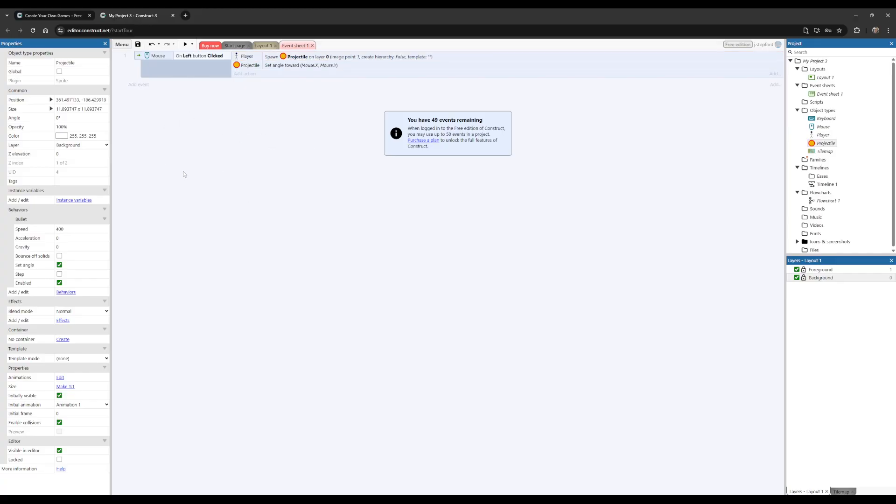
right_click(223, 138)
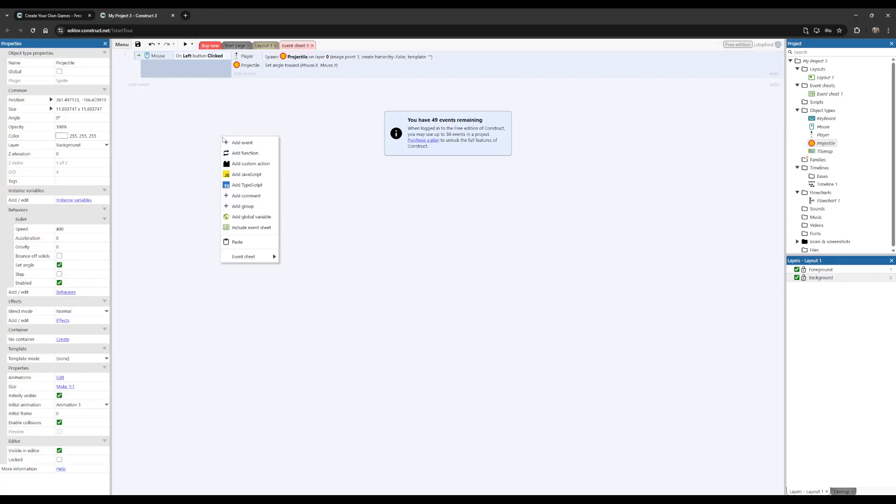
left_click(239, 218)
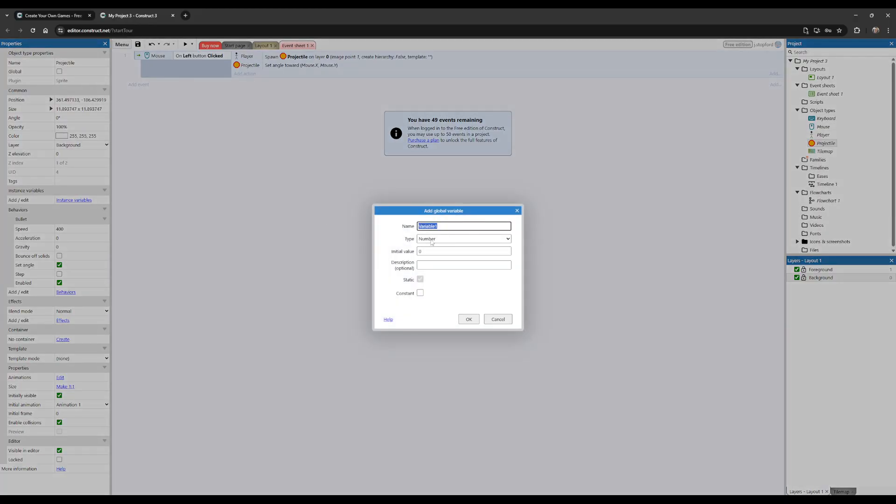
left_click(433, 240)
left_click(433, 240)
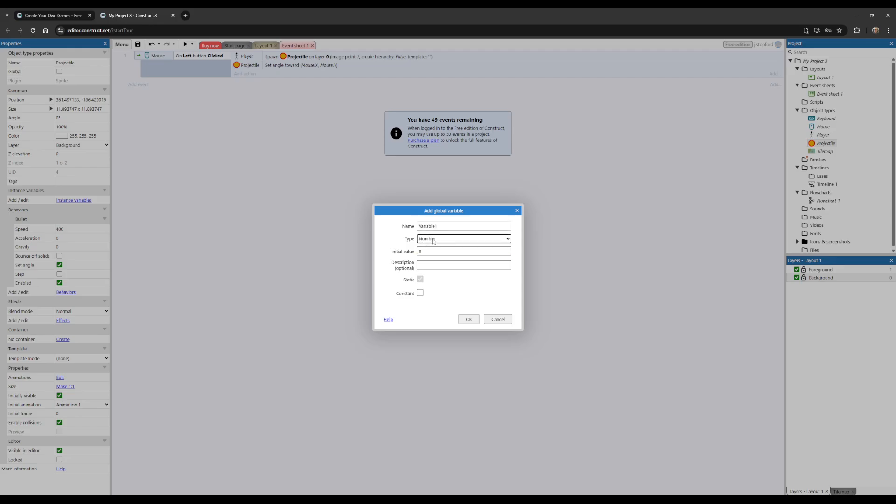
double_click(436, 227)
left_click(503, 222)
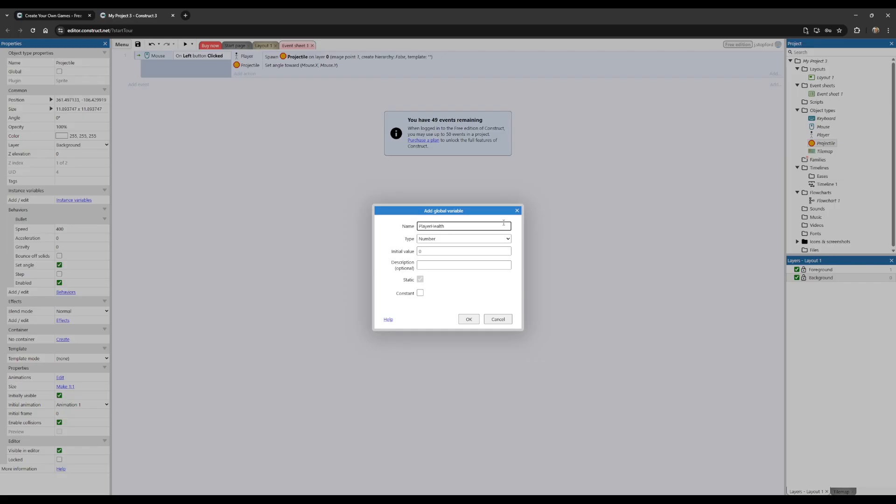
left_click(422, 251)
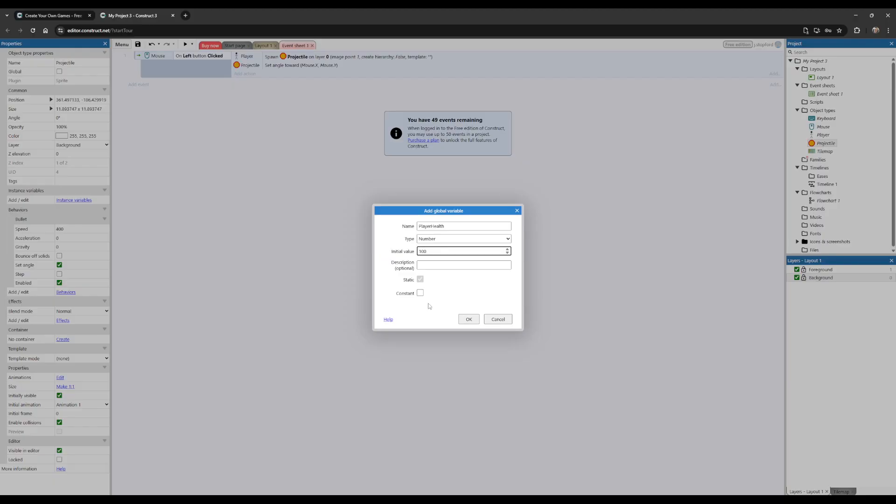
left_click(475, 322)
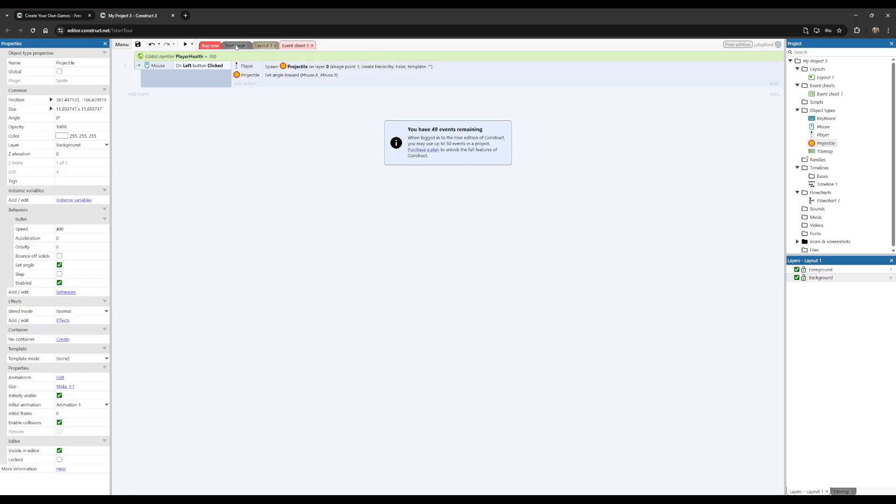
Step: Insert a new Sprite object named HealthPickup in Layout 1, placed just above the grass area
left_click(268, 46)
right_click(291, 114)
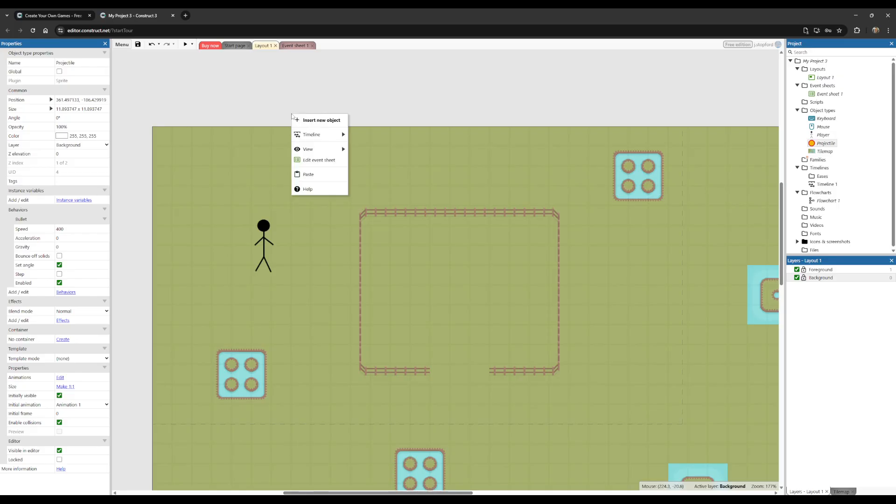
left_click(306, 121)
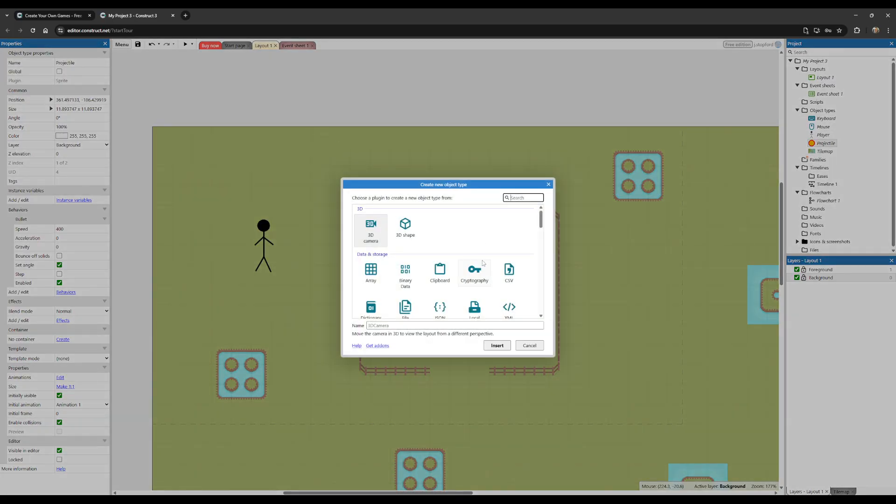
scroll(484, 262, "down", 3)
left_click(508, 250)
left_click(395, 325)
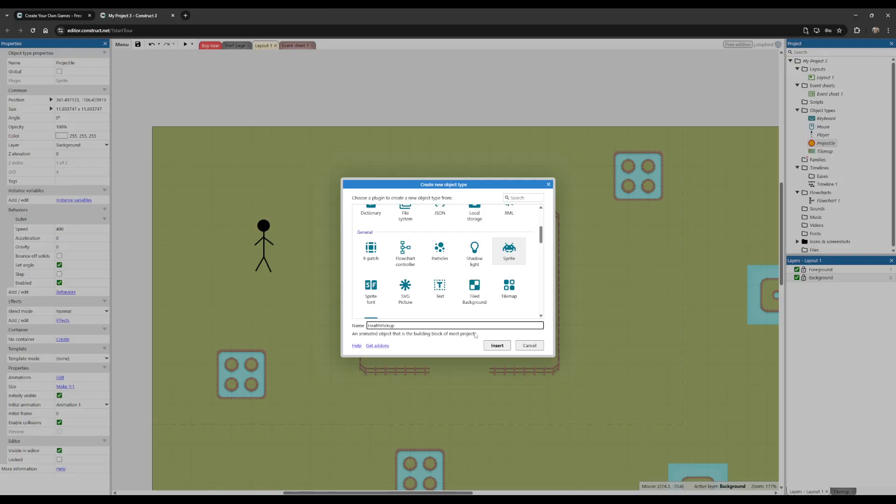
left_click(493, 347)
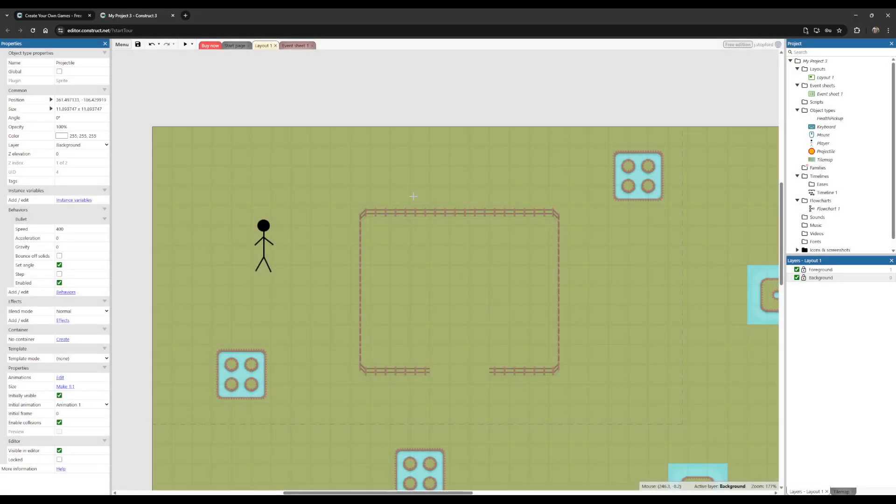
left_click(346, 101)
Step: Activate the Rectangle tool and set the two drawing colors to white and black
left_click(129, 128)
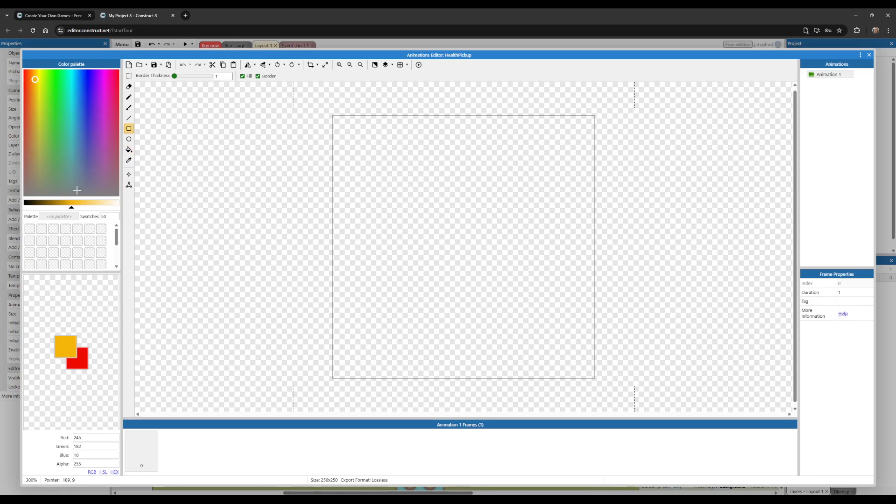
left_click_drag(72, 208, 118, 208)
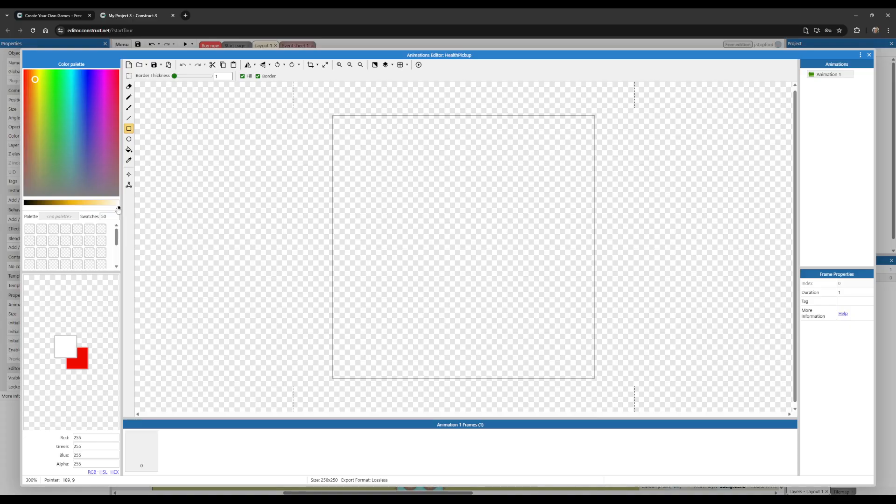
left_click(80, 360)
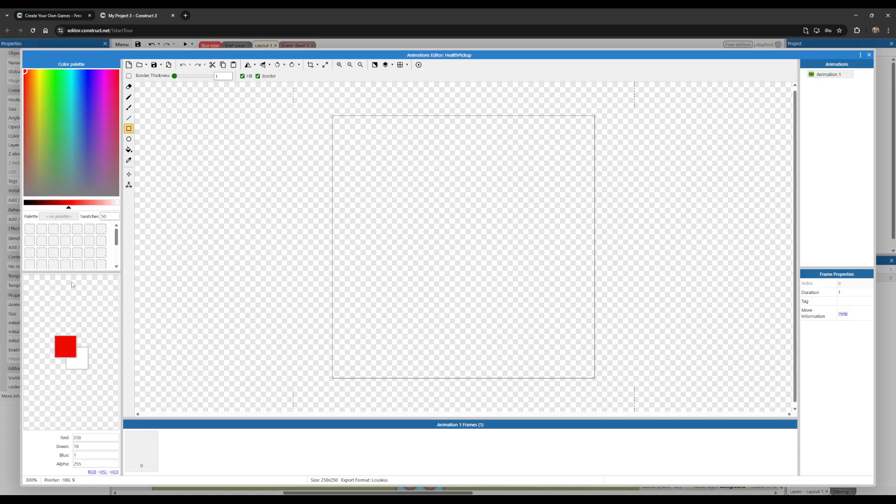
left_click_drag(70, 208, 5, 212)
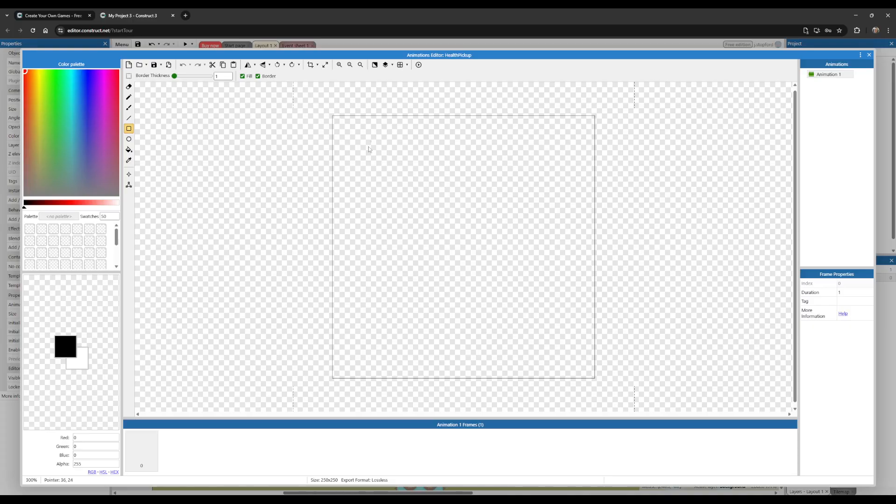
Step: Draw a white rectangle about 168 x 104 px with a black border of thickness 6 on the HealthPickup image
left_click_drag(395, 197, 440, 234)
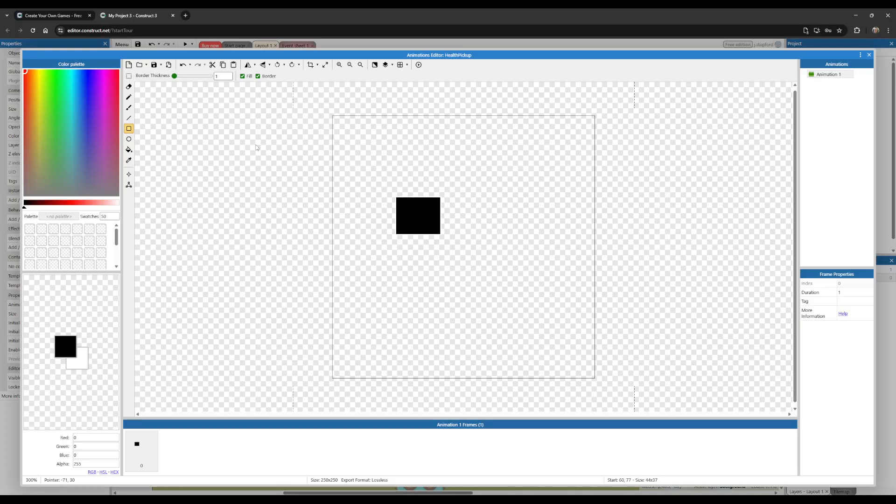
key("ctrl+z")
left_click(87, 361)
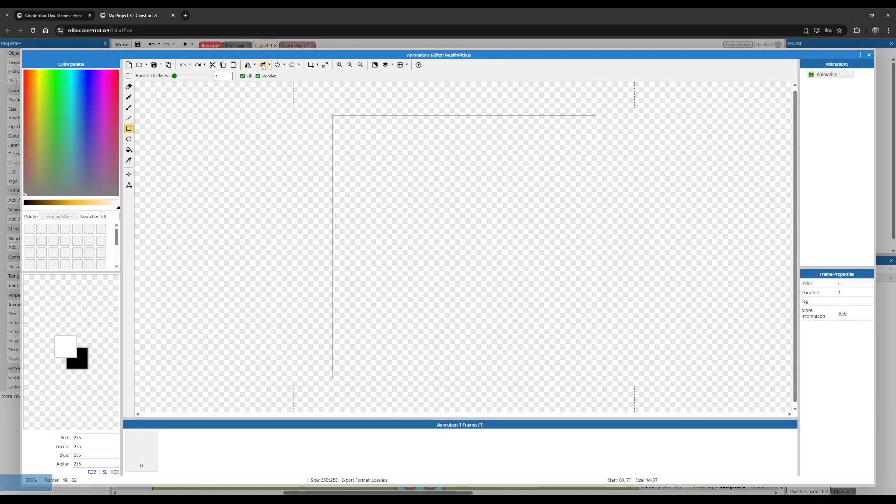
left_click_drag(174, 76, 177, 80)
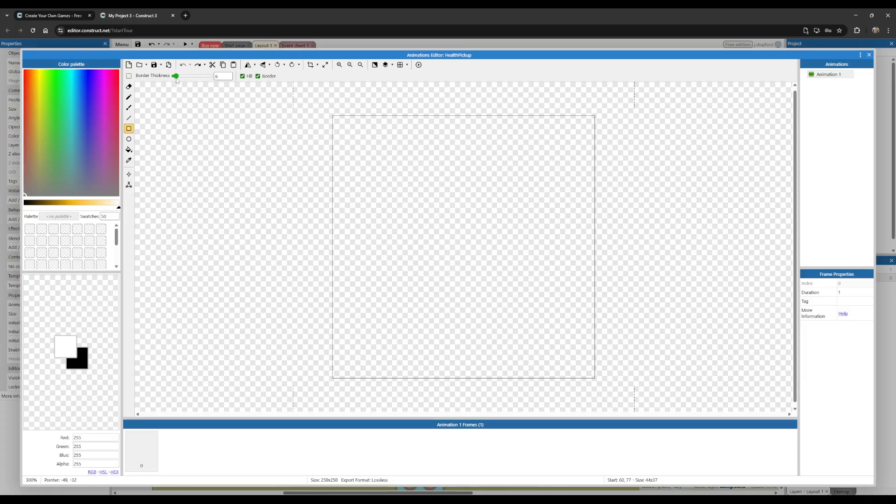
mouse_move(393, 206)
left_mouse_down()
mouse_move(516, 296)
mouse_move(565, 314)
left_mouse_up()
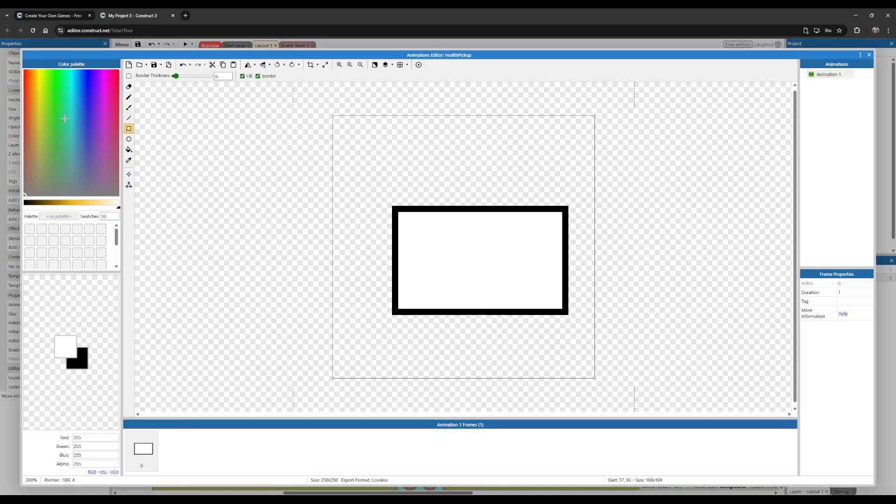
Step: Draw a green cross in the rectangle from borderless bars about 62 x 15 and 16 x 57 px, and crop the image
left_click(54, 77)
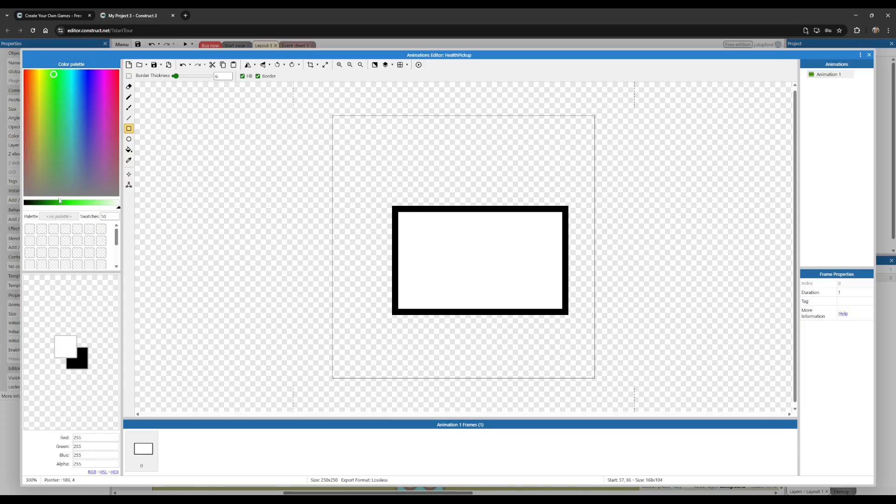
left_click(63, 203)
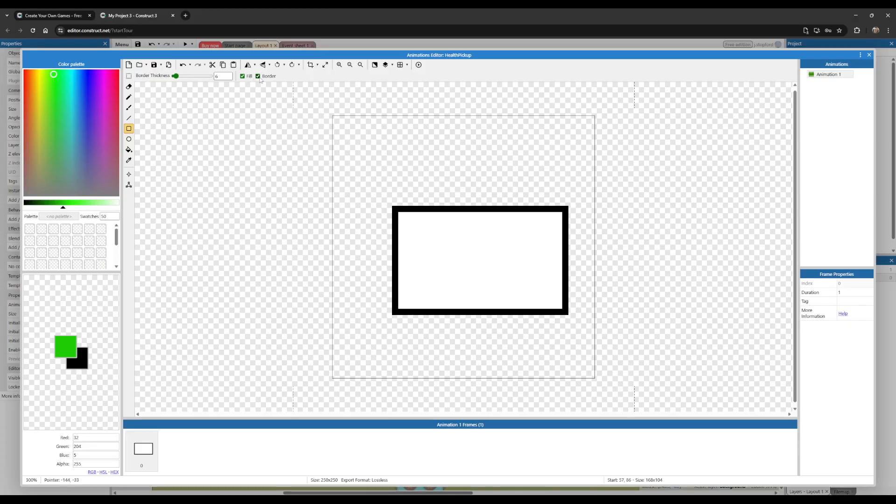
left_click(257, 76)
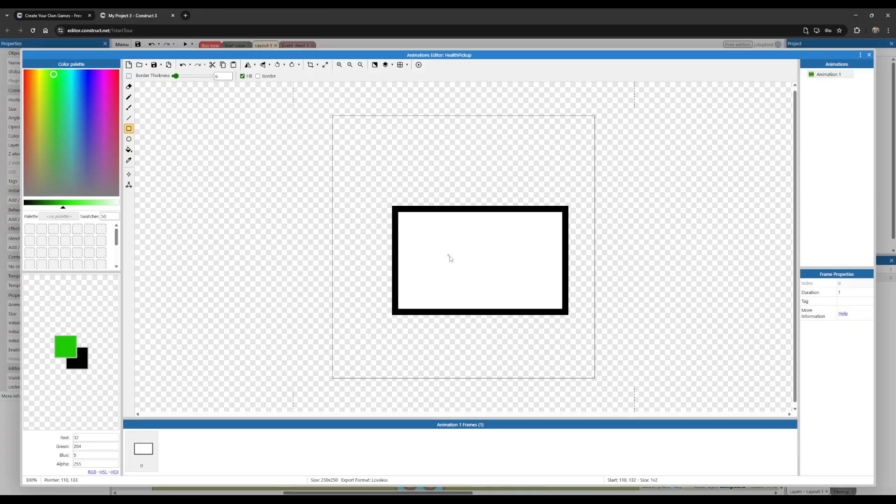
left_click_drag(448, 254, 513, 271)
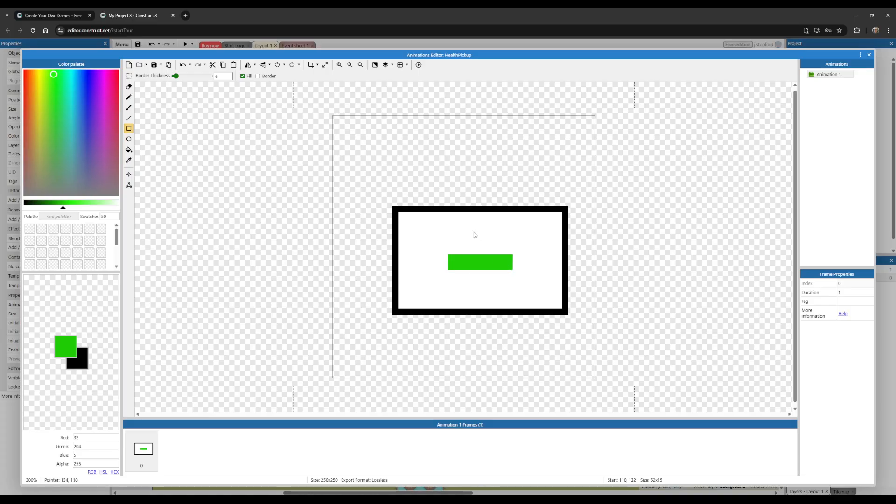
left_click_drag(491, 273, 491, 293)
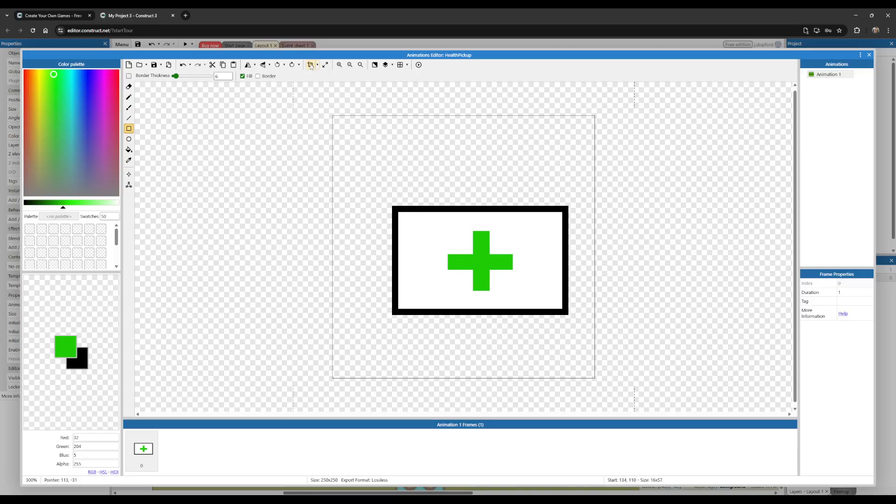
left_click(310, 65)
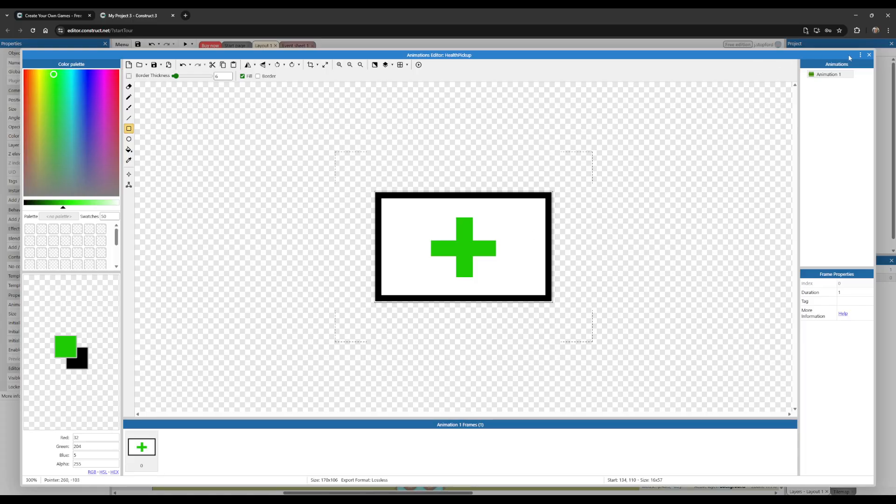
left_click(868, 55)
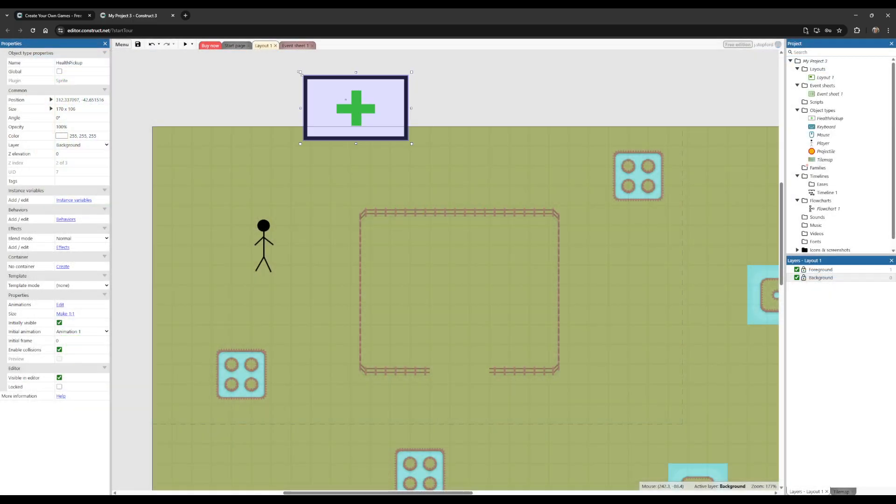
Step: Shrink HealthPickup to about 30 x 19 inside the fence's upper-left corner, and add copies in its lower-right corner and outside its right side
mouse_move(303, 74)
left_mouse_down()
mouse_move(388, 126)
mouse_move(400, 155)
mouse_move(390, 244)
left_mouse_up()
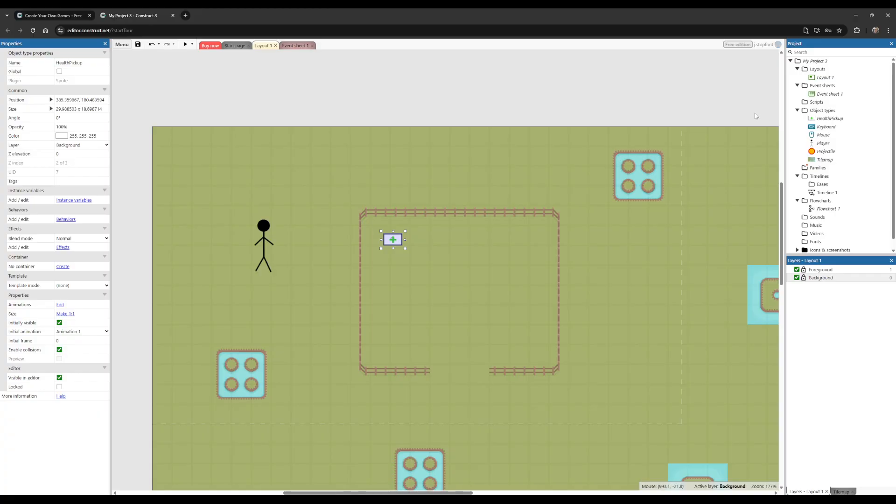
left_click_drag(829, 118, 477, 276)
mouse_move(829, 118)
left_mouse_down()
mouse_move(488, 338)
mouse_move(305, 359)
mouse_move(600, 370)
mouse_move(609, 345)
left_mouse_up()
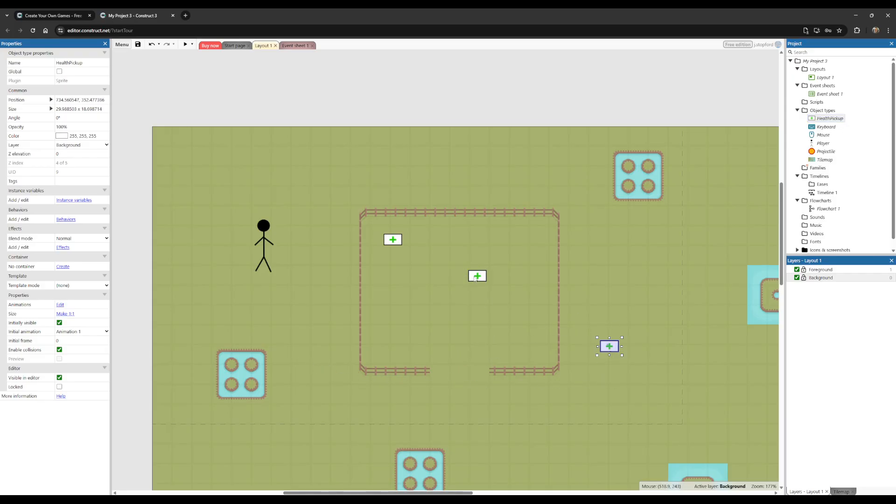
mouse_move(475, 279)
left_mouse_down()
mouse_move(516, 344)
mouse_move(532, 352)
left_mouse_up()
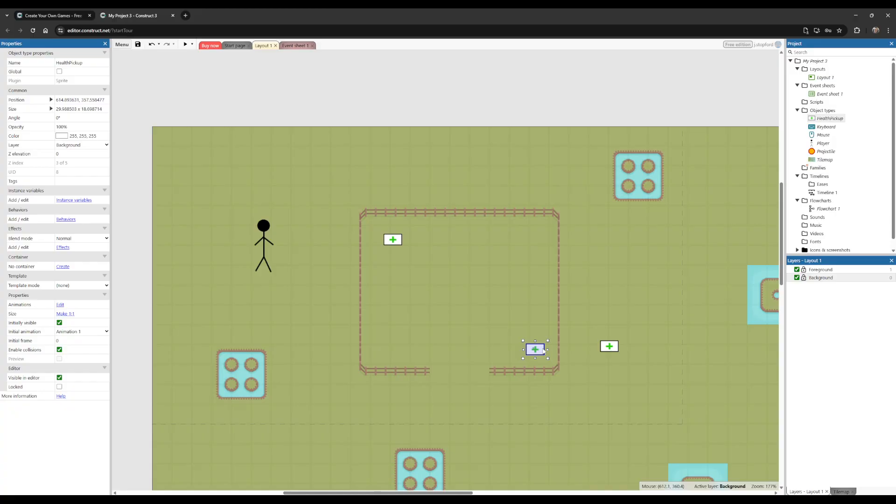
mouse_move(609, 346)
left_mouse_down()
mouse_move(623, 260)
mouse_move(626, 275)
left_mouse_up()
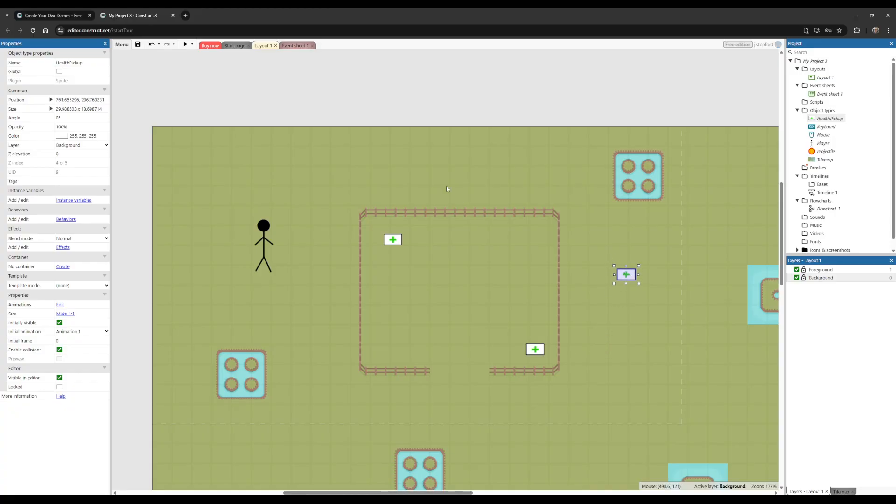
left_click(343, 59)
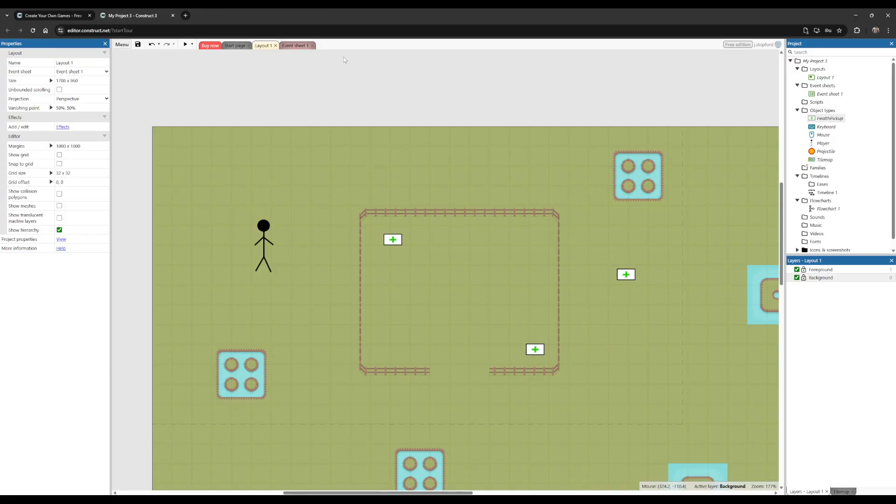
Step: Add an event to Event sheet 1 with the condition that Player is overlapping HealthPickup
left_click(301, 49)
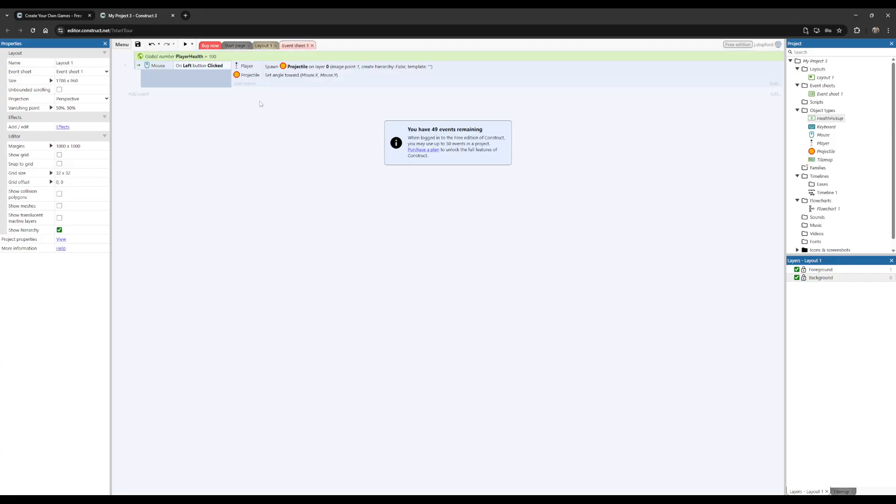
left_click(143, 96)
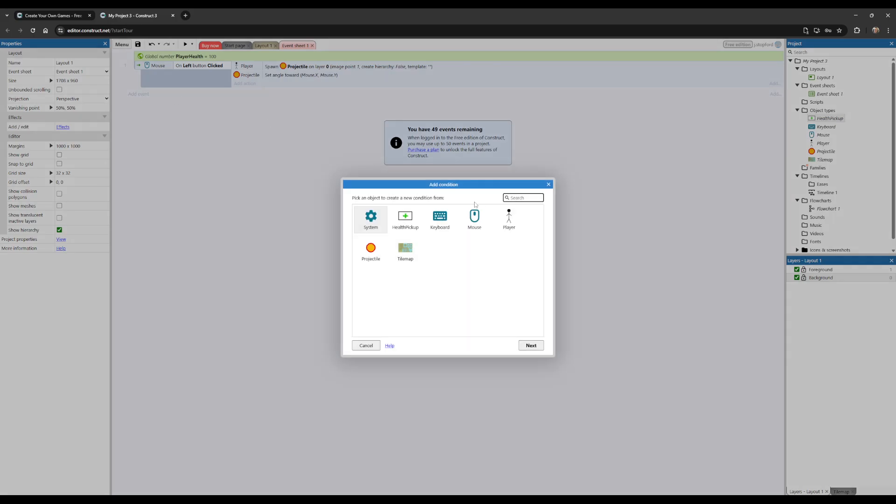
double_click(510, 219)
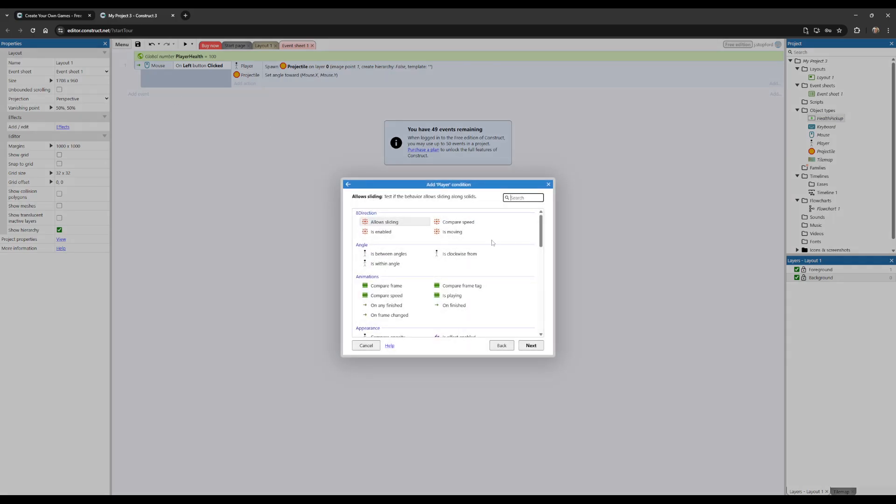
scroll(480, 244, "down", 5)
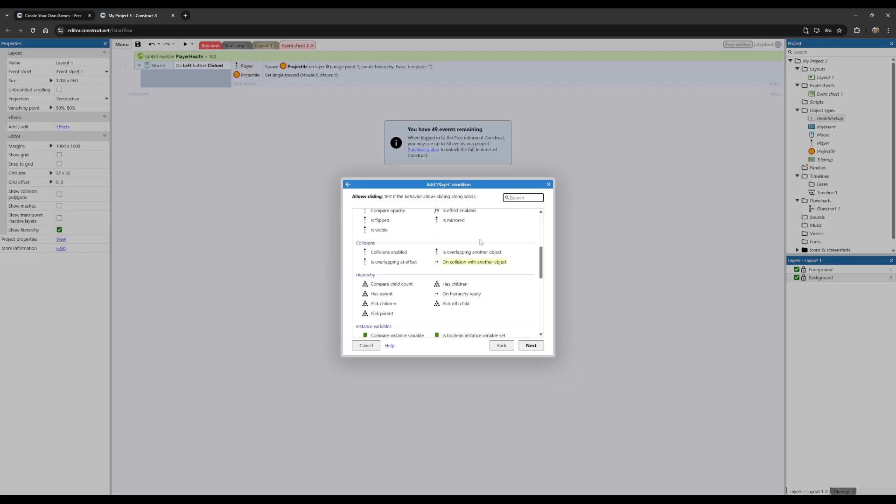
left_click(460, 239)
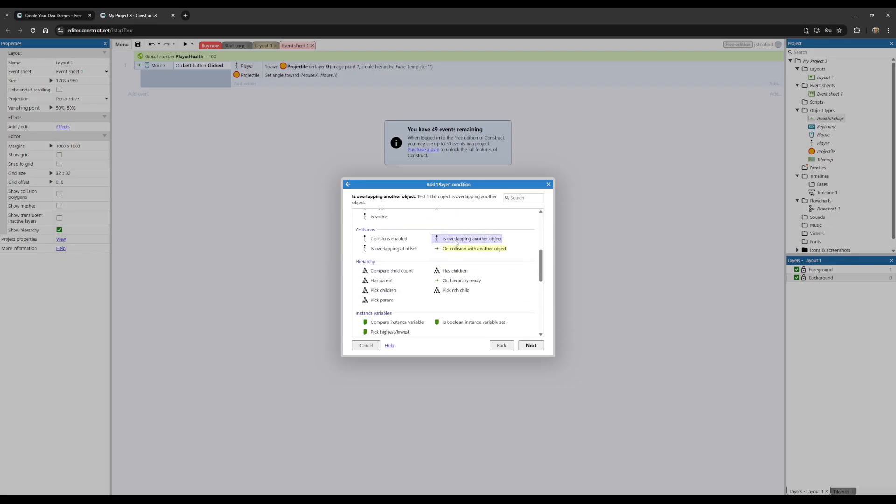
double_click(468, 239)
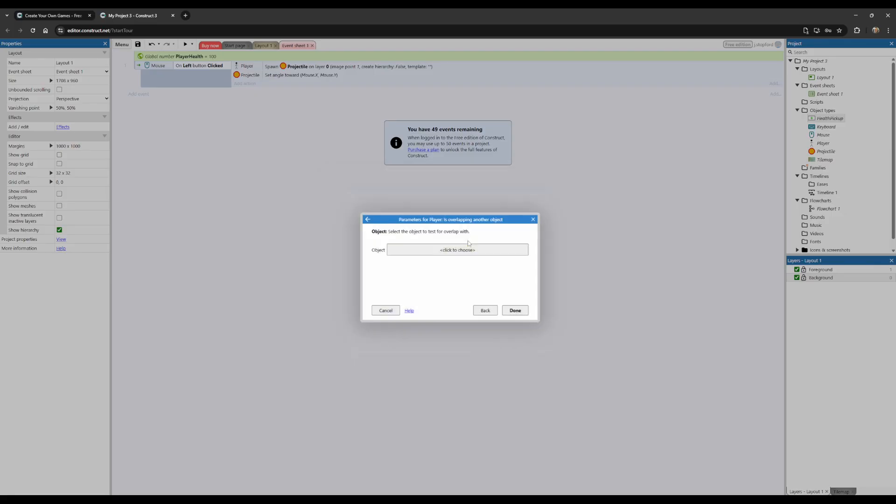
left_click(441, 252)
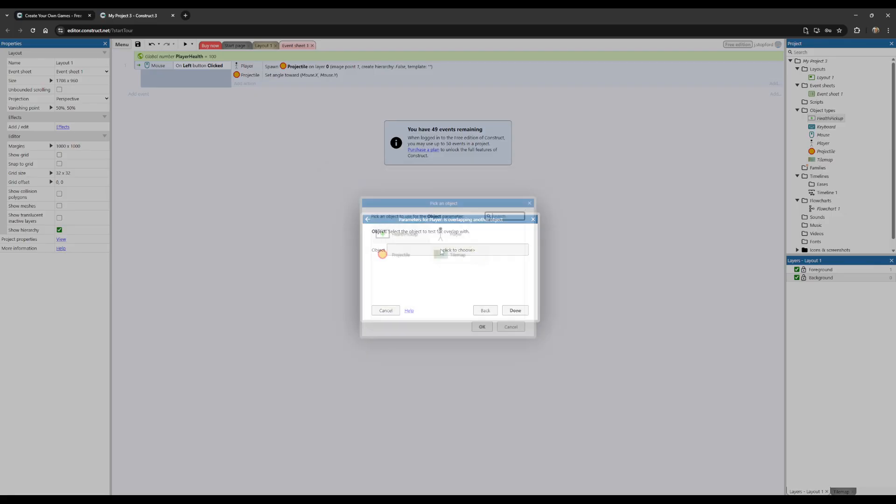
double_click(392, 235)
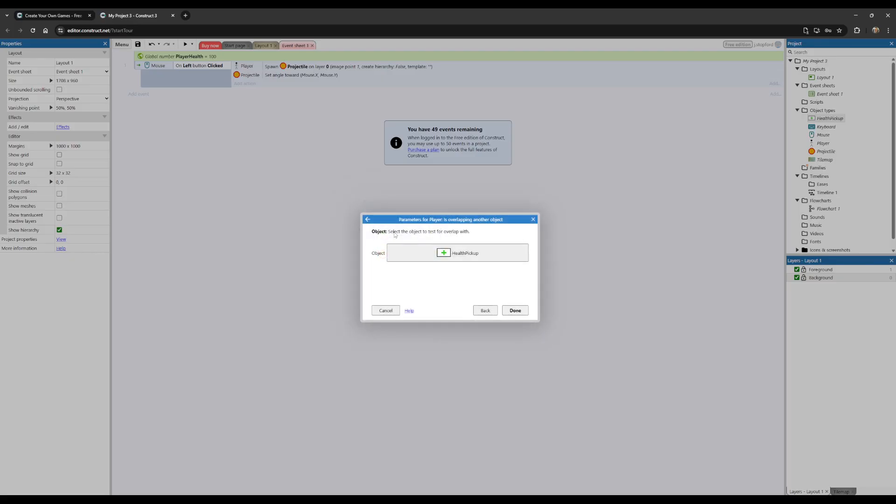
left_click(516, 311)
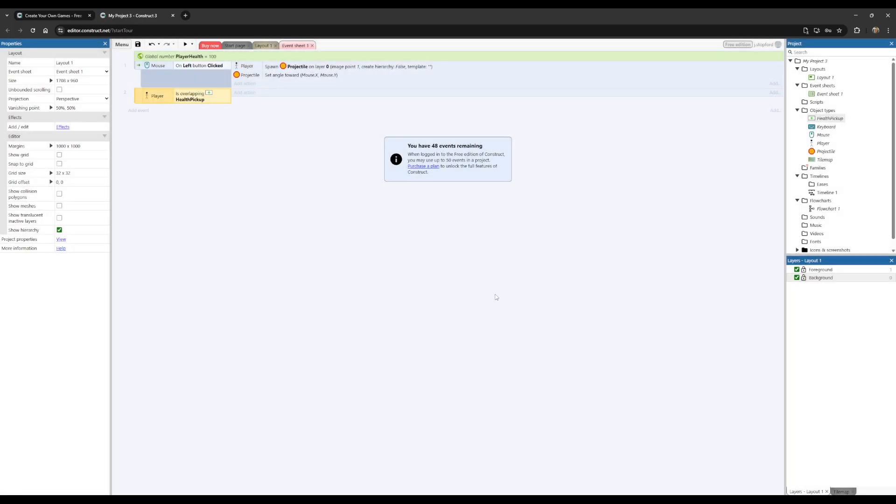
Step: Give the HealthPickup overlap event a System action that adds 20 to the PlayerHealth variable
left_click(247, 92)
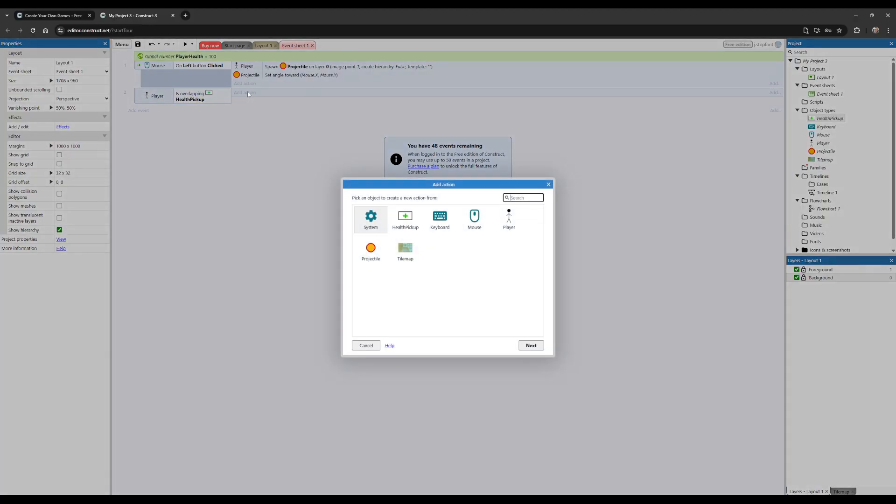
double_click(381, 218)
scroll(413, 304, "down", 1)
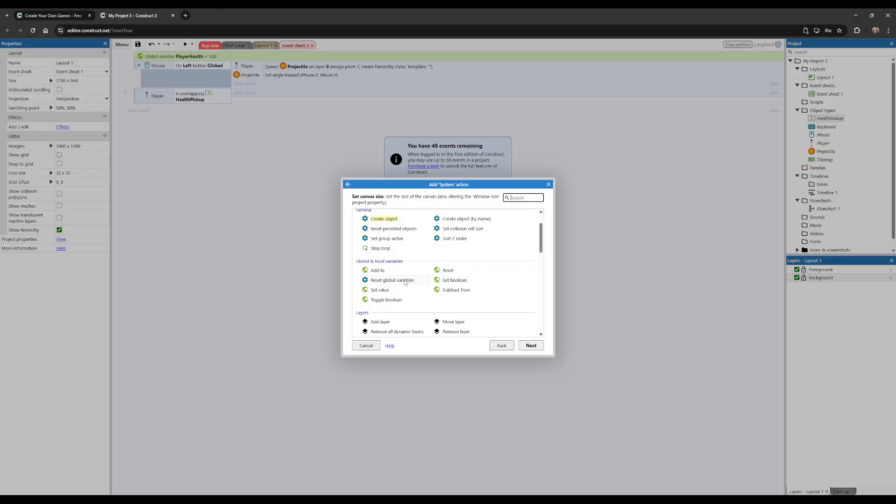
double_click(382, 270)
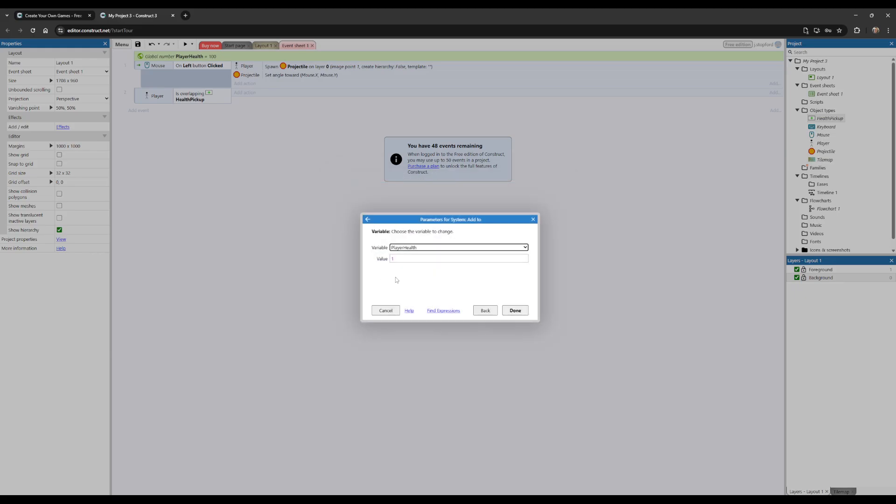
left_click(402, 259)
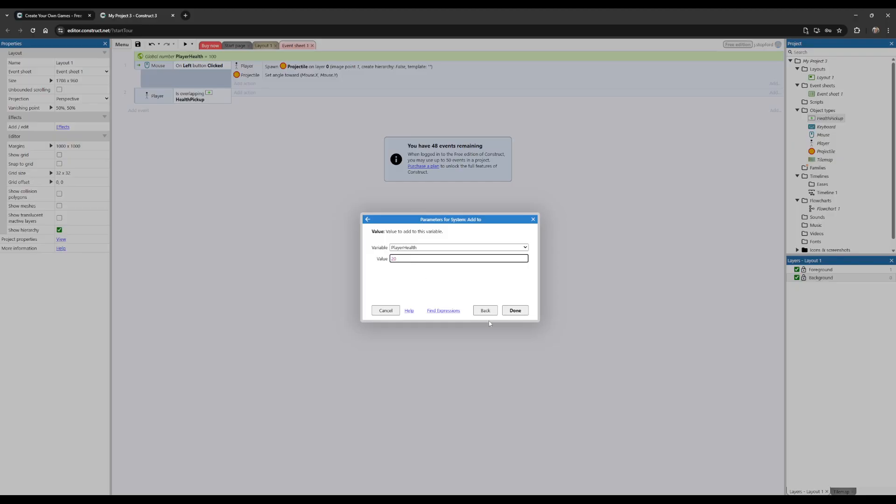
left_click(515, 310)
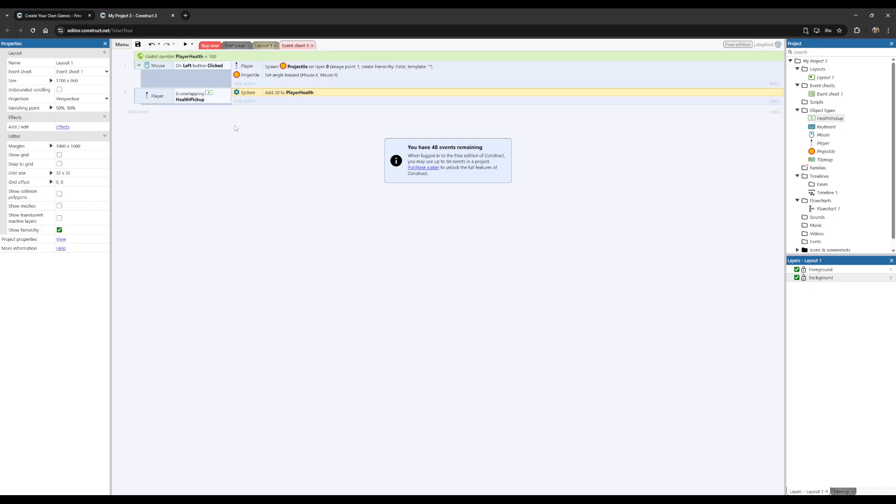
Step: Add an action to the overlap event that destroys the HealthPickup object
left_click(245, 101)
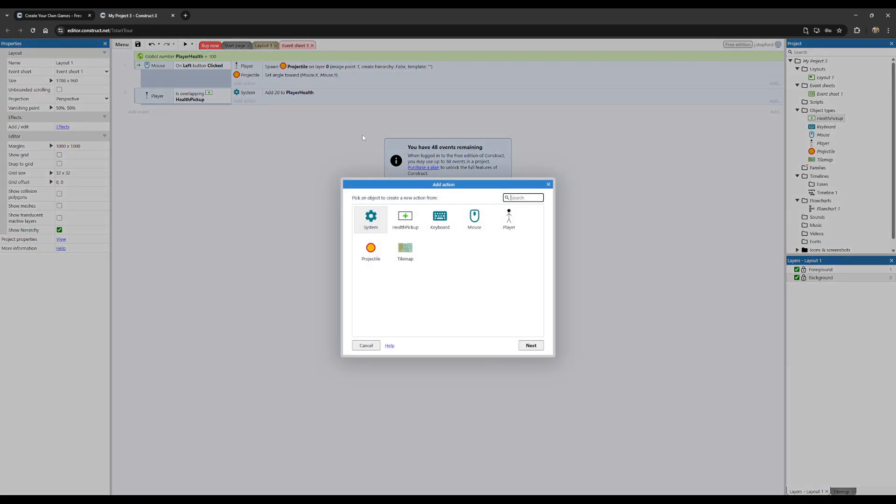
double_click(399, 224)
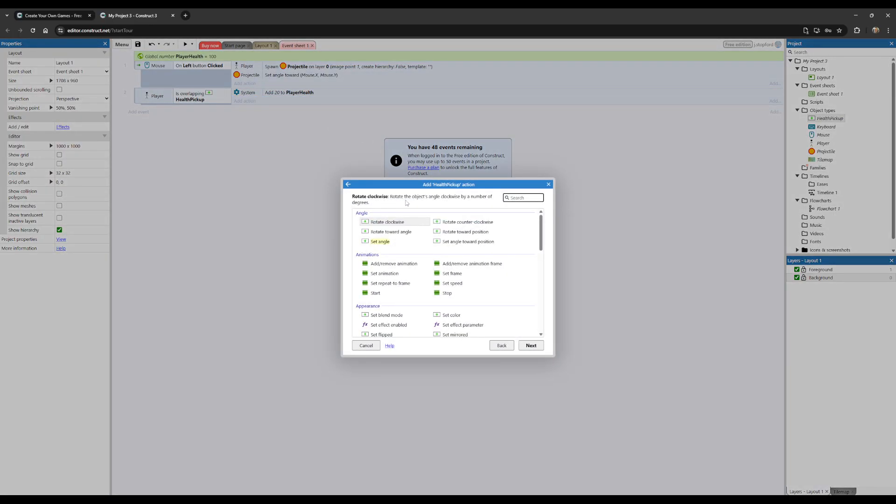
scroll(453, 273, "down", 5)
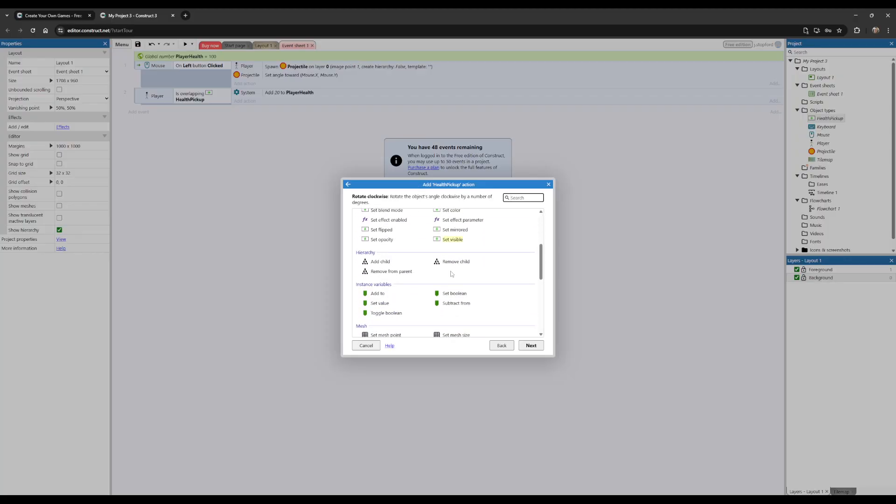
scroll(453, 272, "down", 1)
left_click(455, 253)
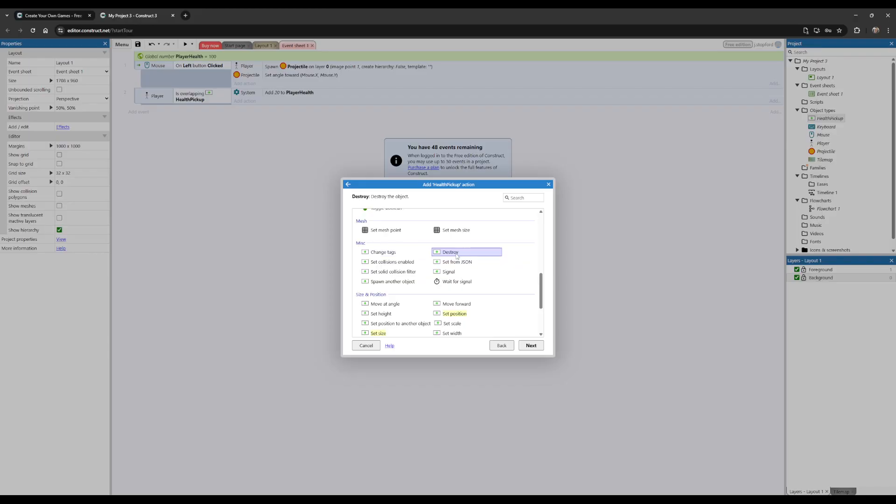
double_click(456, 254)
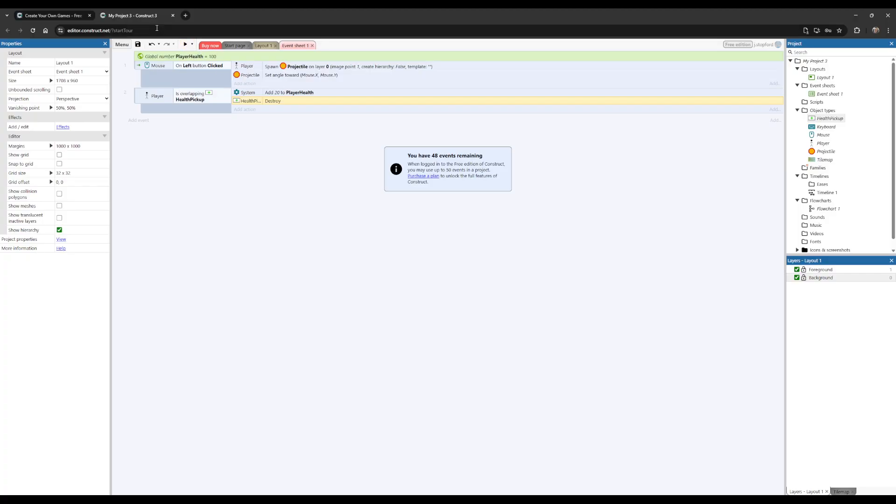
Step: Preview the game, walk the player over all three health pickups to test their collection, and close the preview
left_click(185, 44)
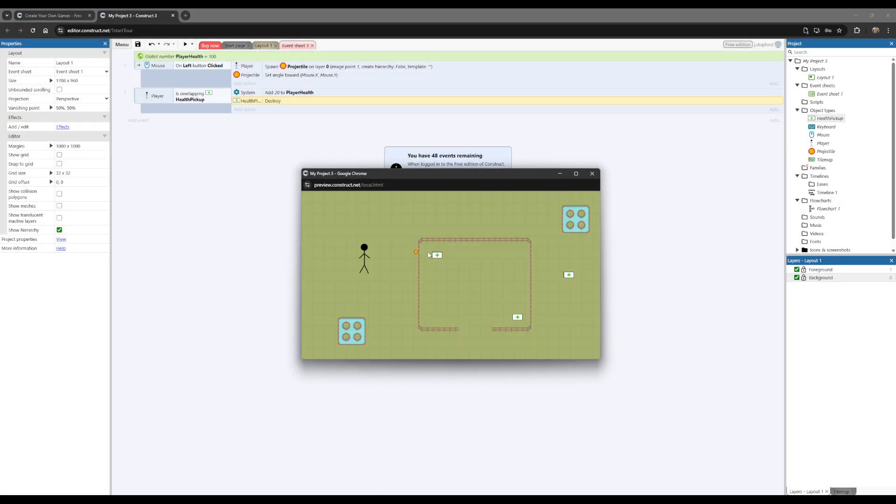
key("Right")
key("Down")
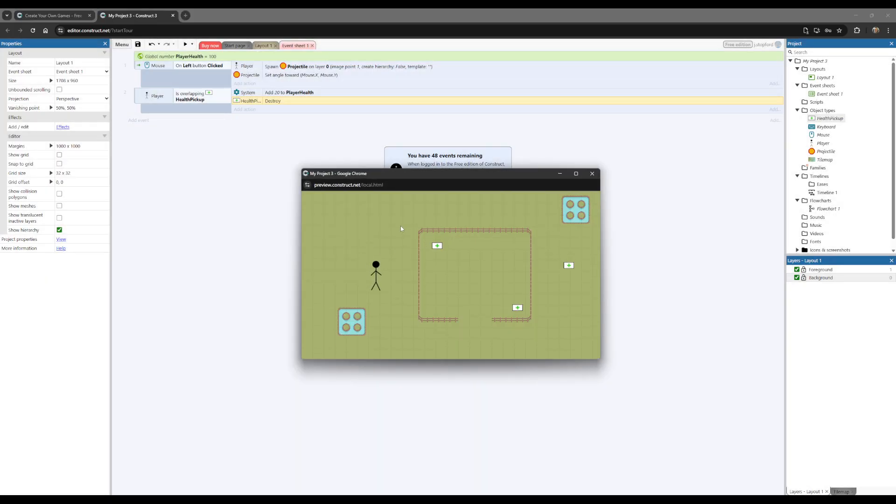
key("Down")
key("Right")
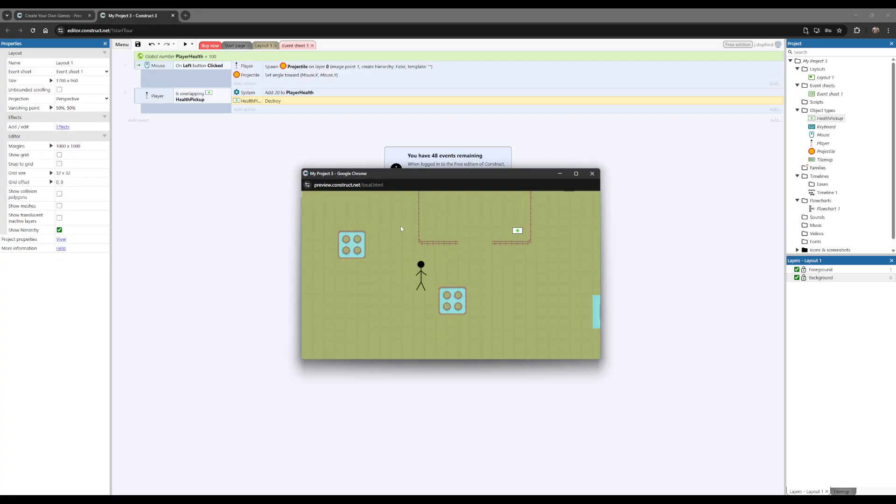
key("Up")
key("Up")
key("Right")
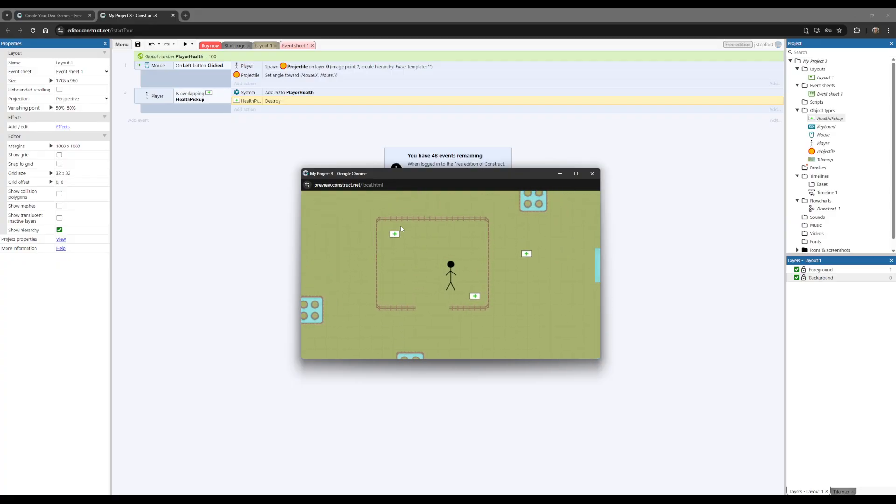
key("Down")
key("Left")
key("Up")
key("Right")
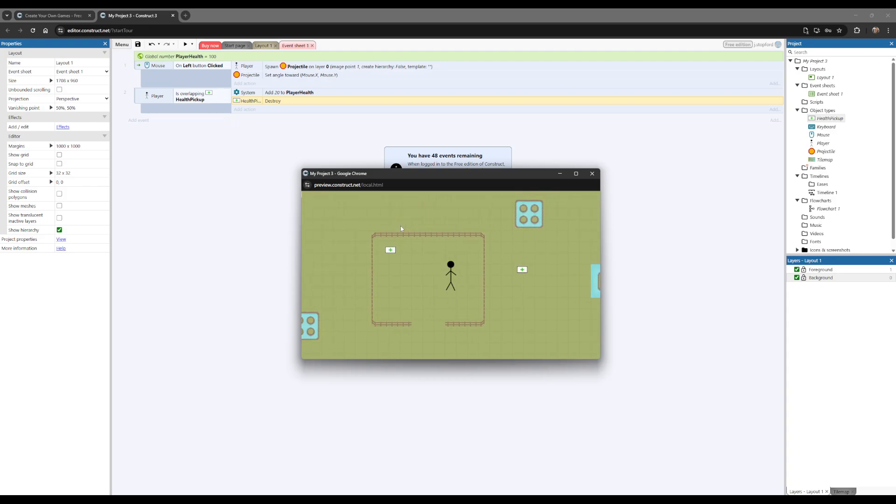
key("Left")
key("Up")
key("Right")
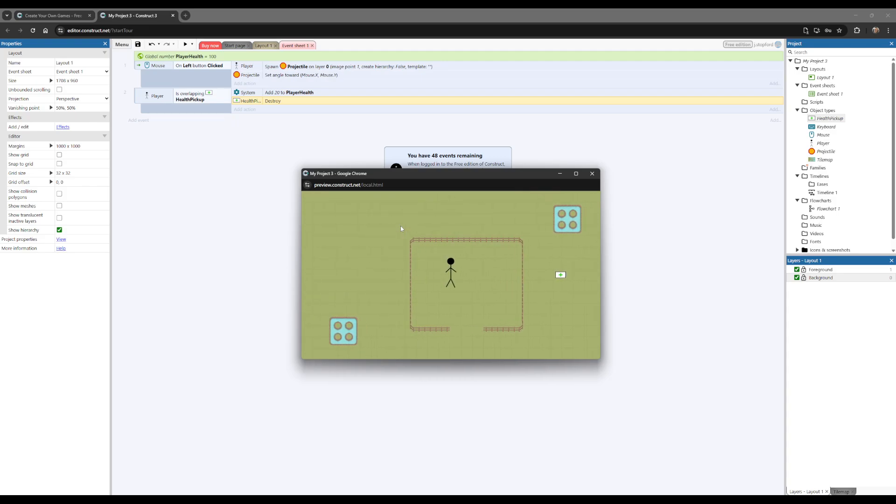
key("Down")
key("Down")
key("Right")
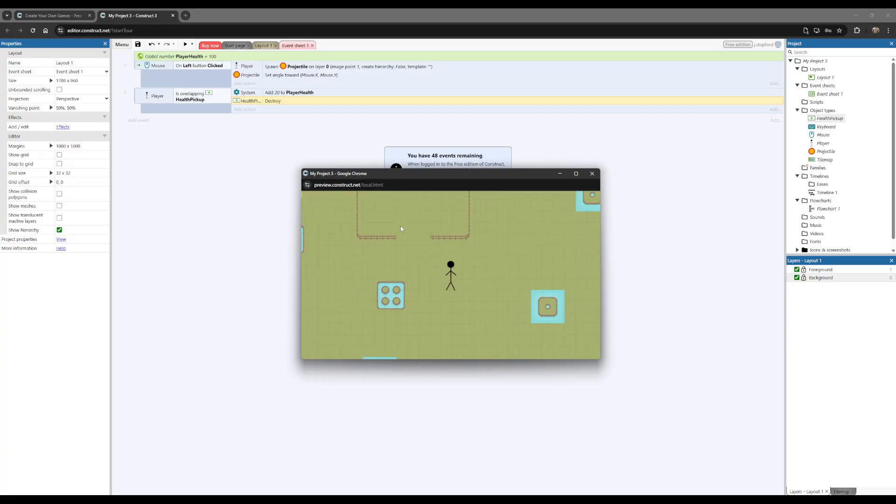
key("Up")
key("Left")
key("Right")
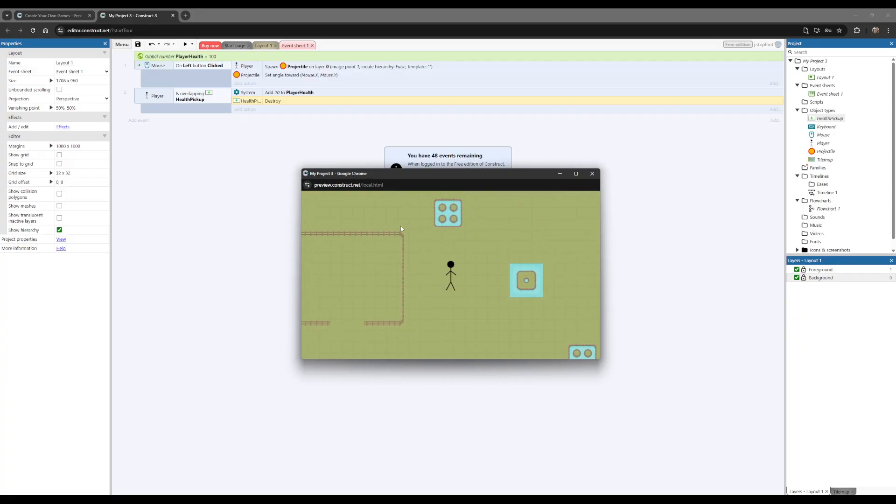
key("Left")
key("Right")
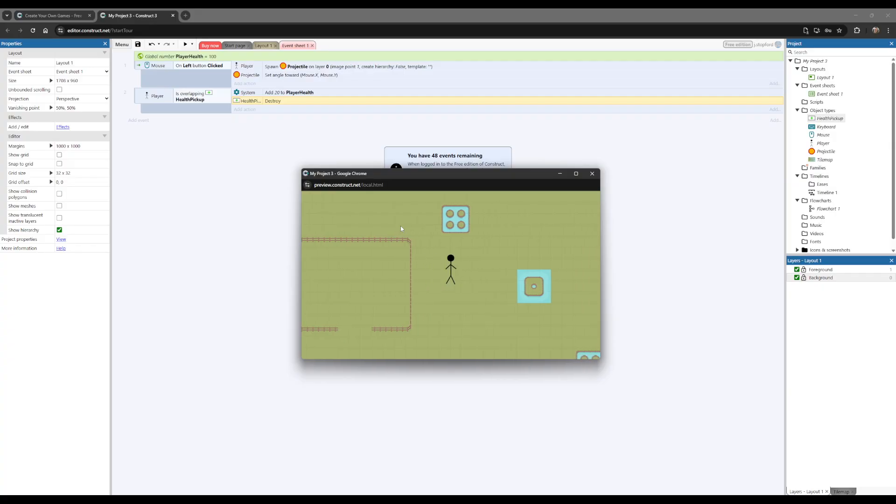
left_click(592, 173)
Step: Insert a Text object named PlayerHealthText into Layout 1 and place it in the empty area above the layout
left_click(263, 45)
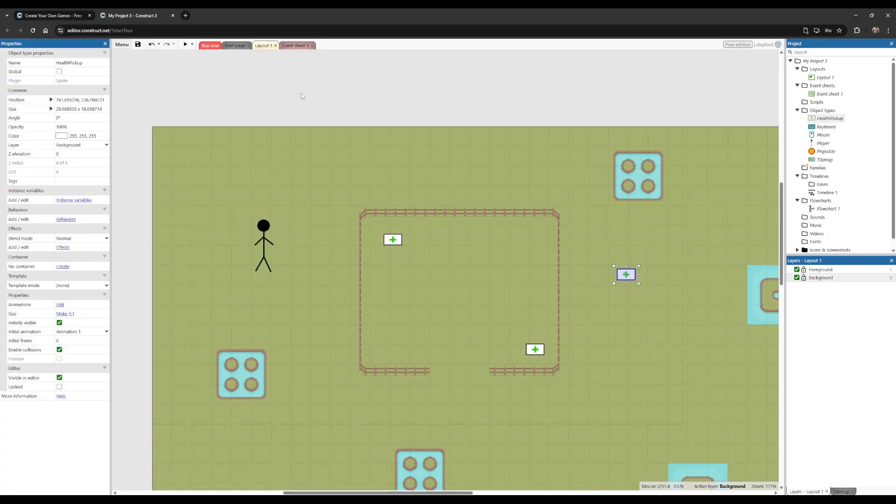
right_click(283, 114)
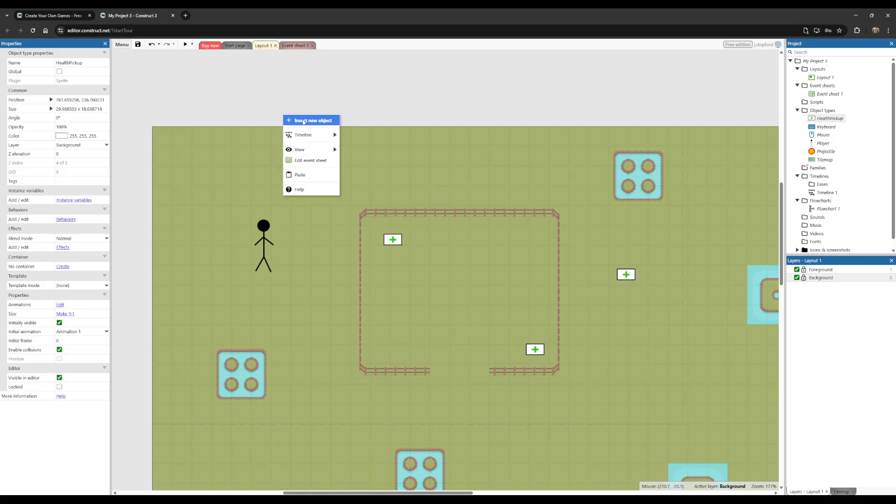
left_click(303, 120)
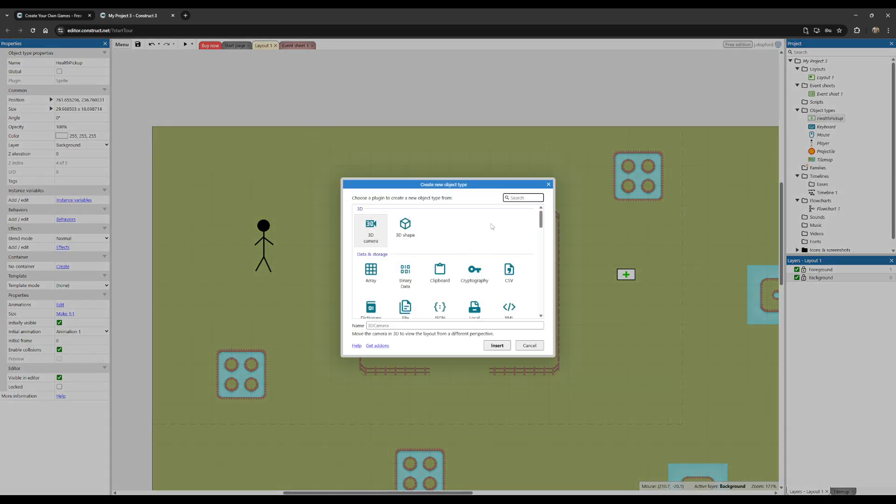
scroll(481, 252, "down", 3)
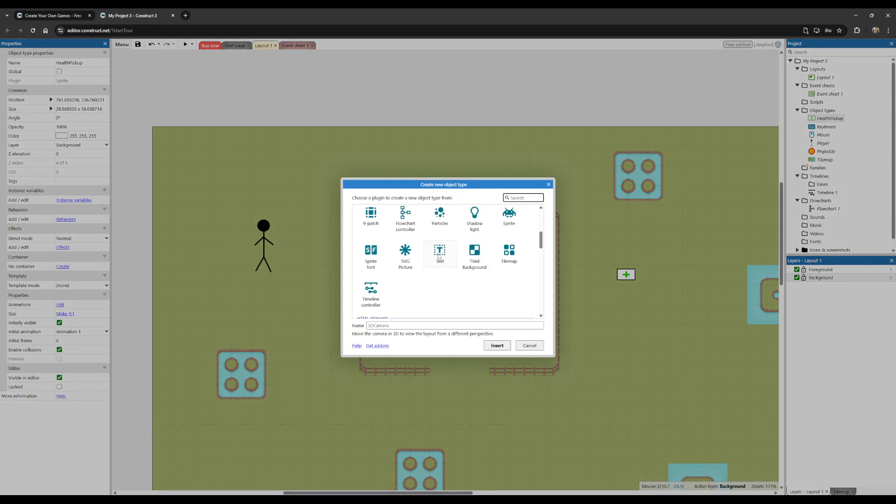
left_click(440, 250)
left_click(439, 287)
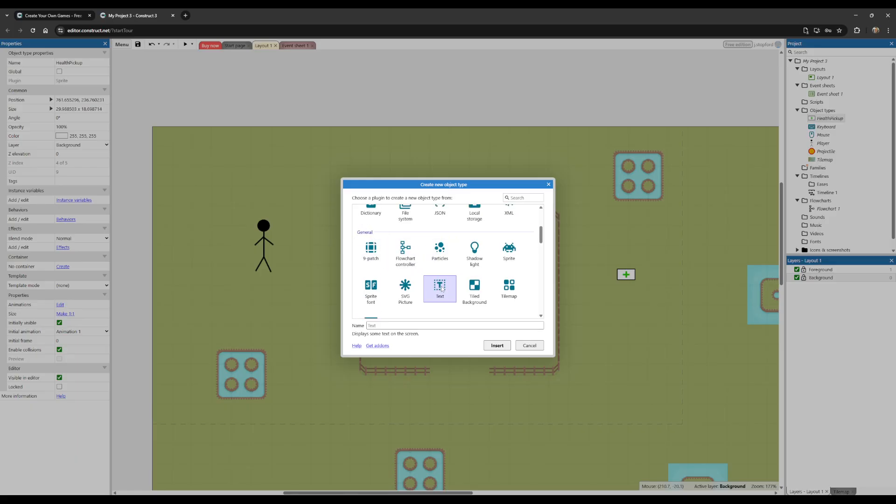
left_click(394, 326)
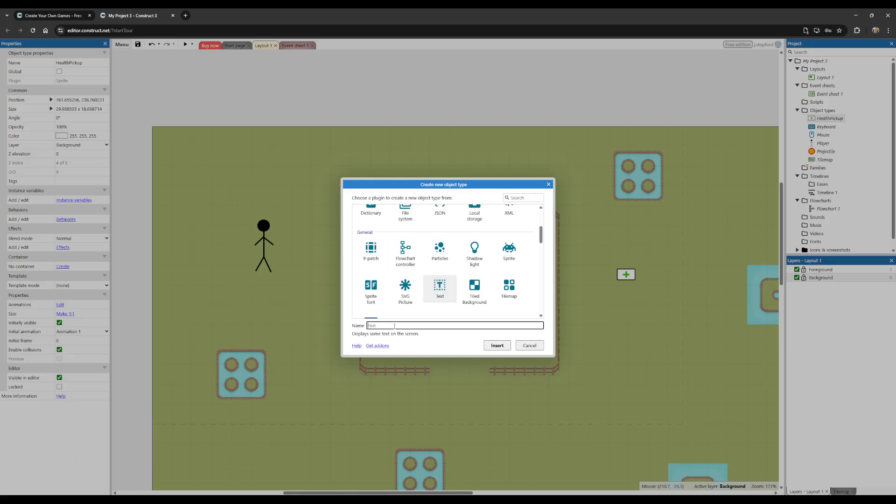
type("PlayerHealthText")
key("Return")
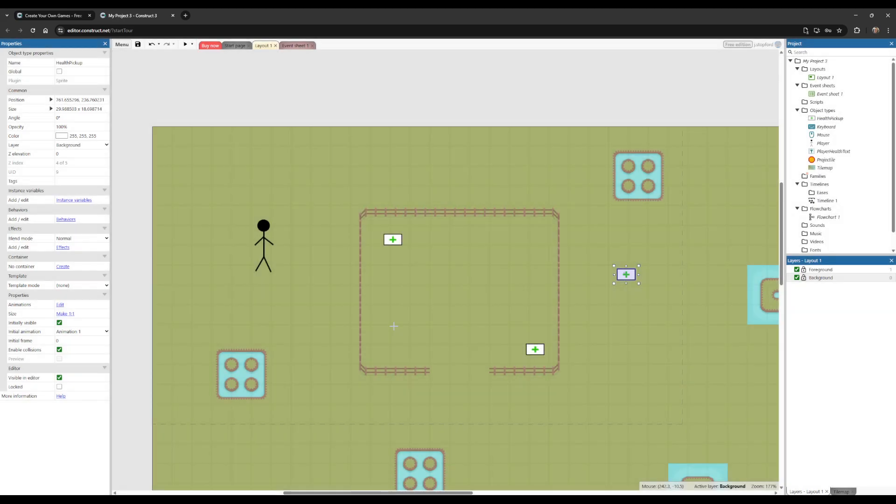
left_click(350, 99)
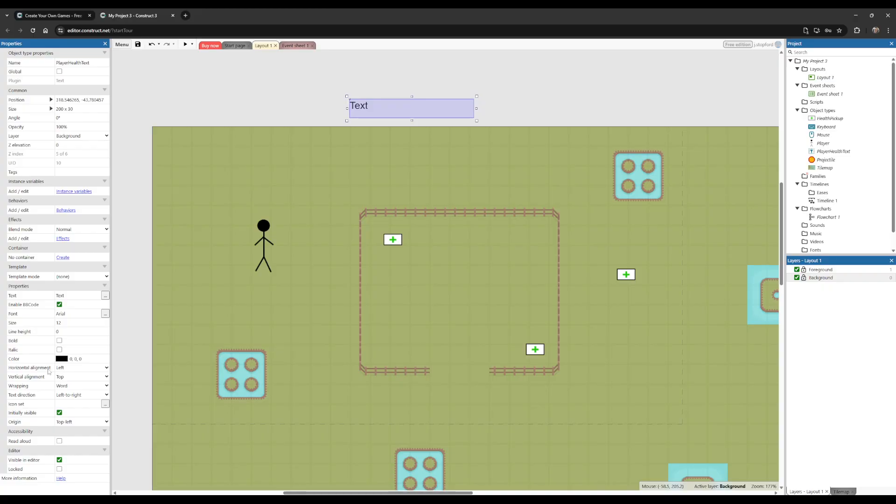
Step: Set the PlayerHealthText horizontal and vertical alignment to Center and position the text just above the Player's head
left_click(64, 368)
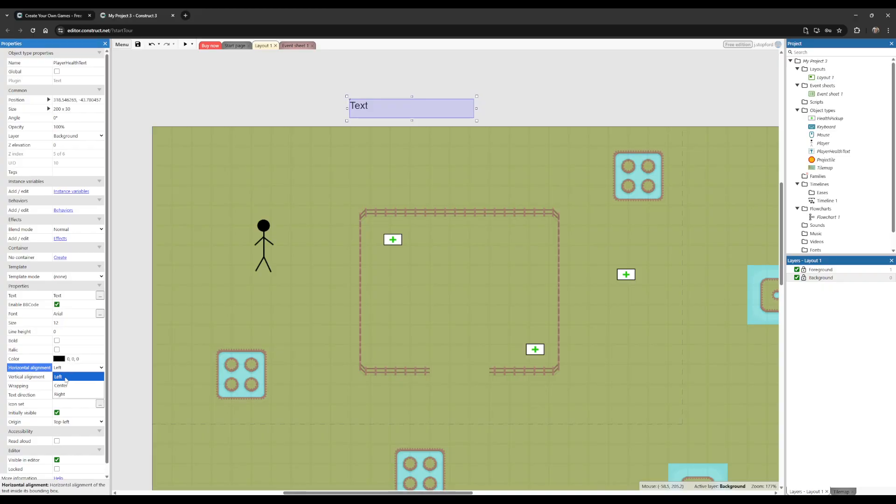
left_click(62, 385)
left_click(37, 379)
left_click(60, 378)
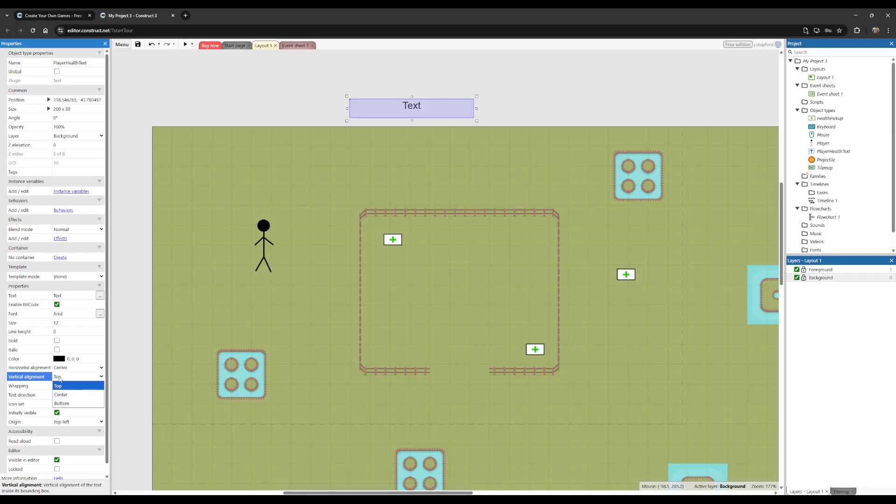
left_click(60, 394)
left_click_drag(414, 112, 267, 205)
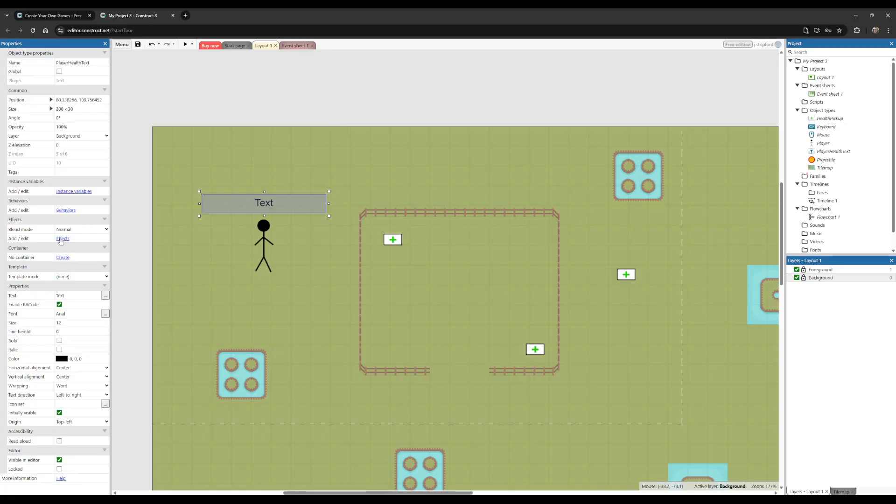
Step: Add the Pin behavior to the PlayerHealthText object
left_click(65, 210)
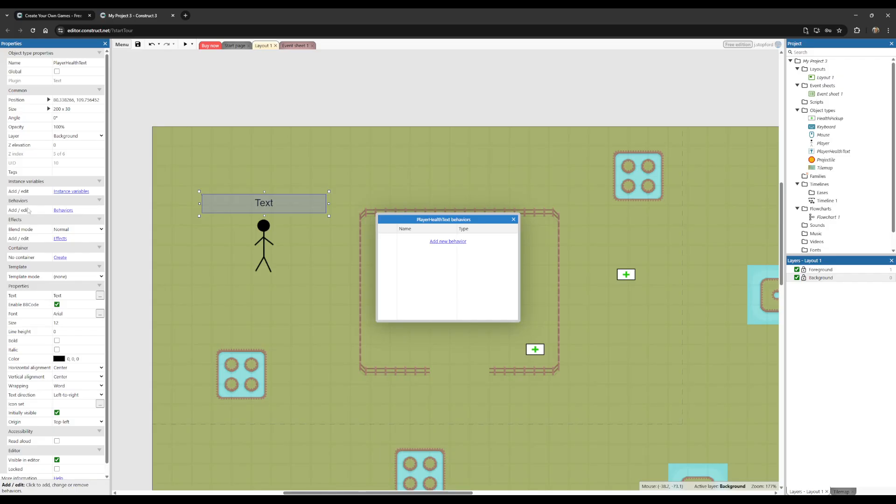
left_click(50, 201)
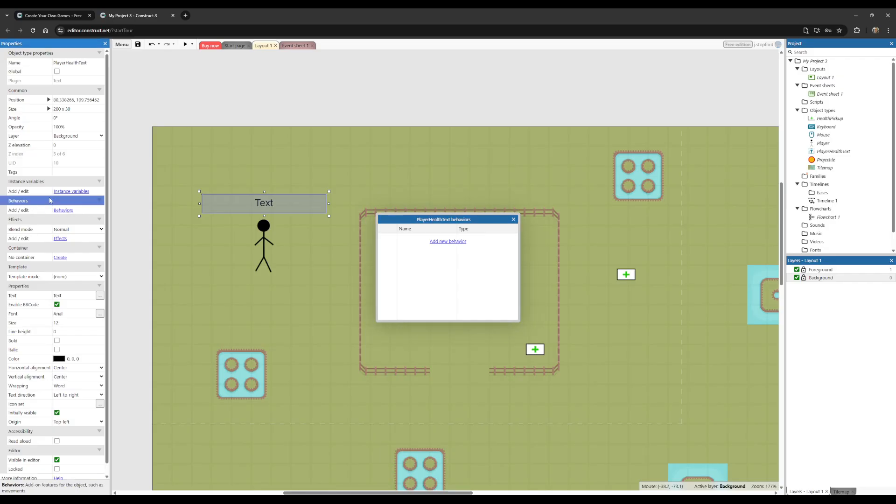
left_click(441, 241)
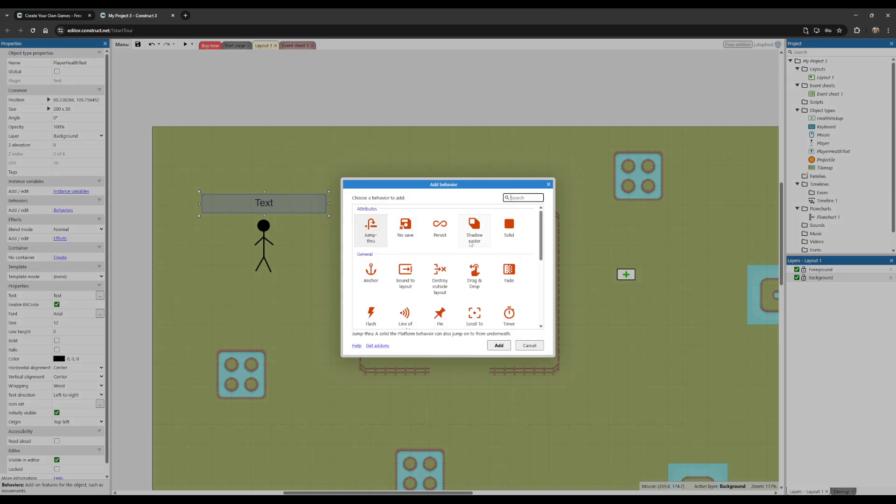
scroll(453, 262, "down", 1)
double_click(447, 282)
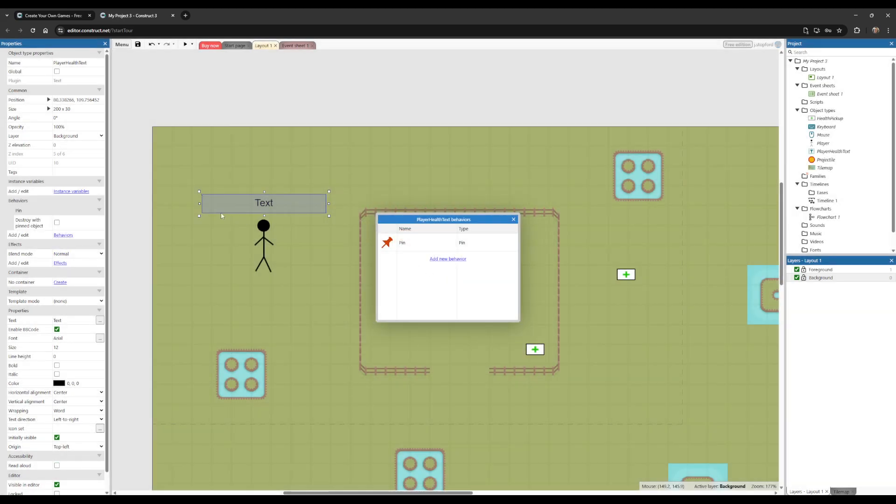
left_click(513, 219)
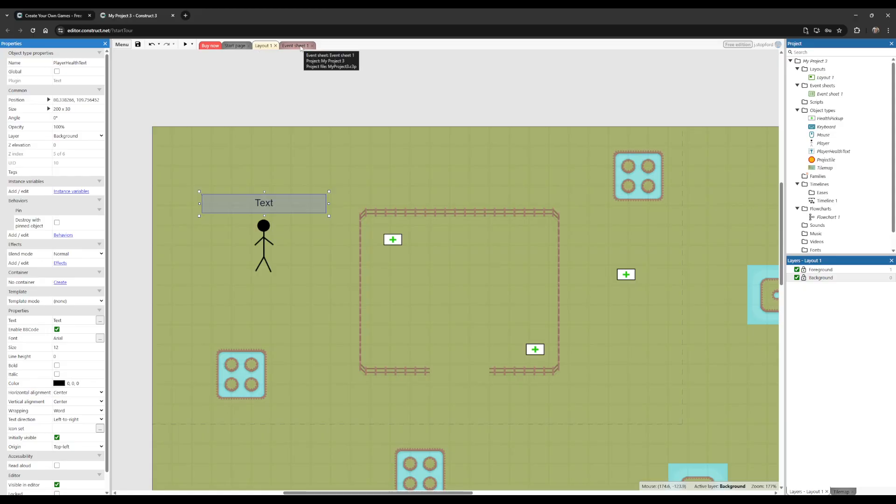
Step: Add an event to Event sheet 1 with the System condition On start of layout
left_click(294, 46)
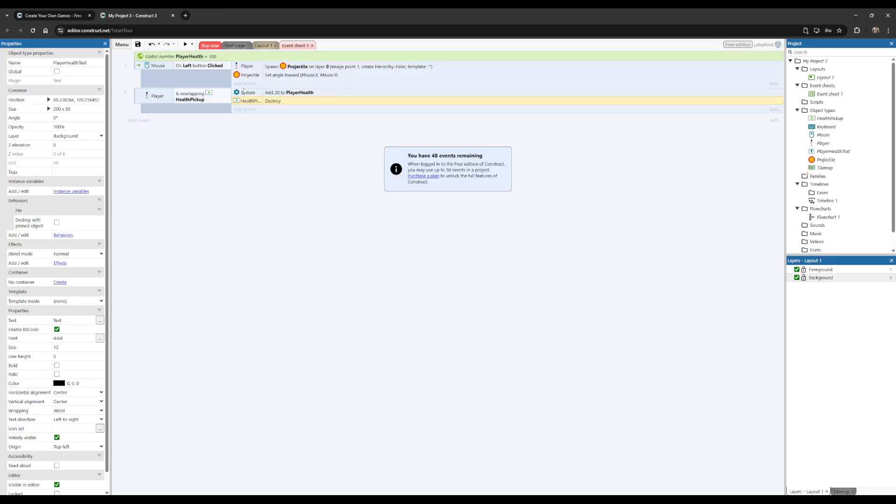
left_click(139, 120)
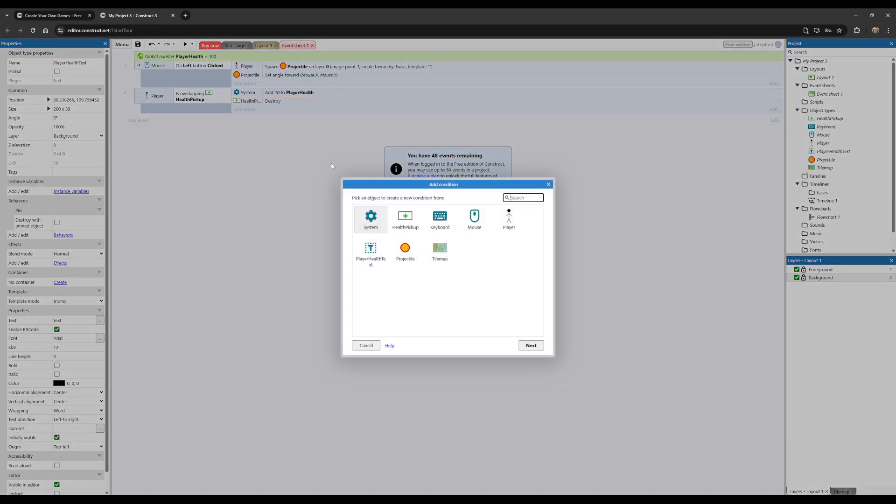
double_click(377, 222)
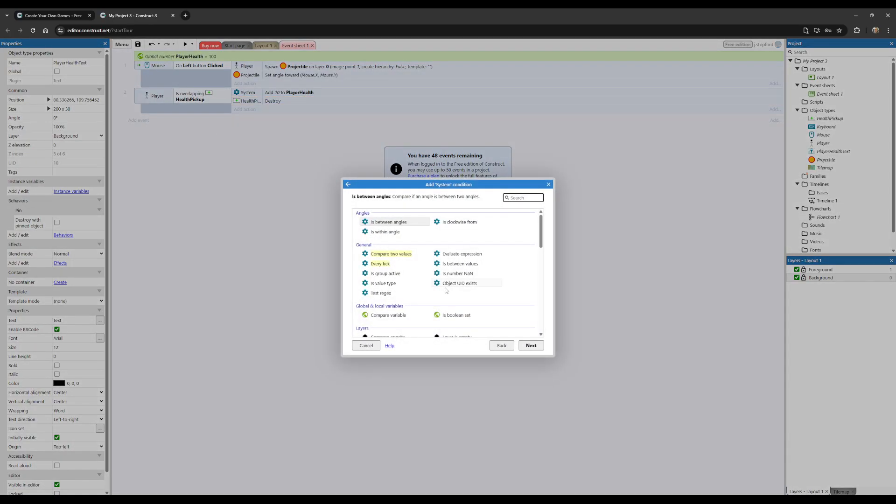
scroll(429, 276, "down", 5)
scroll(429, 275, "up", 3)
scroll(428, 275, "down", 6)
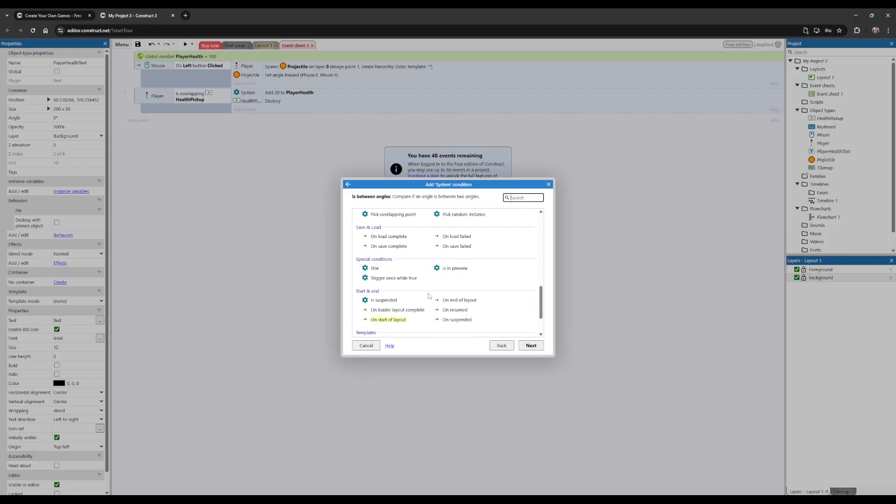
left_click(389, 322)
scroll(405, 322, "down", 1)
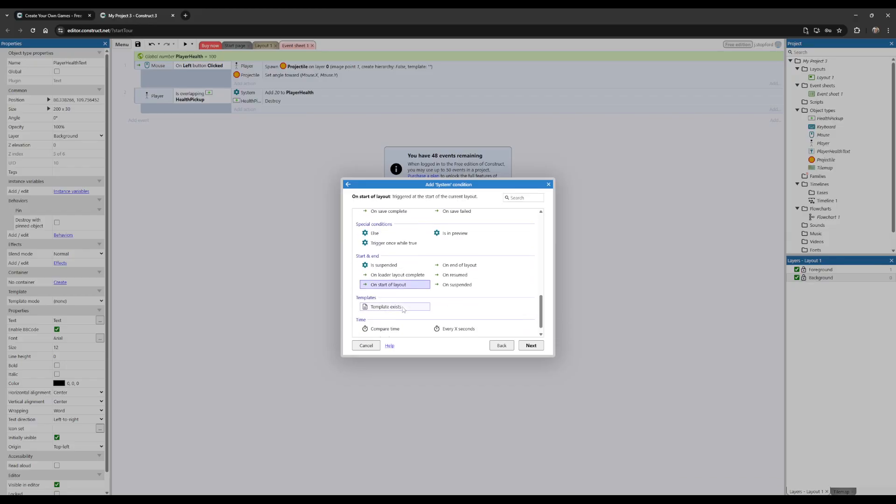
double_click(399, 286)
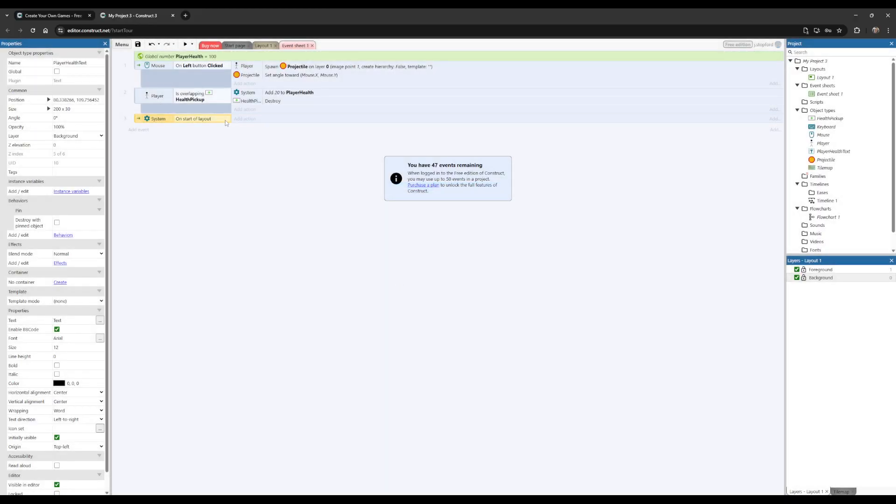
Step: Give the On start of layout event a Pin to object action that pins PlayerHealthText to Player
left_click(245, 120)
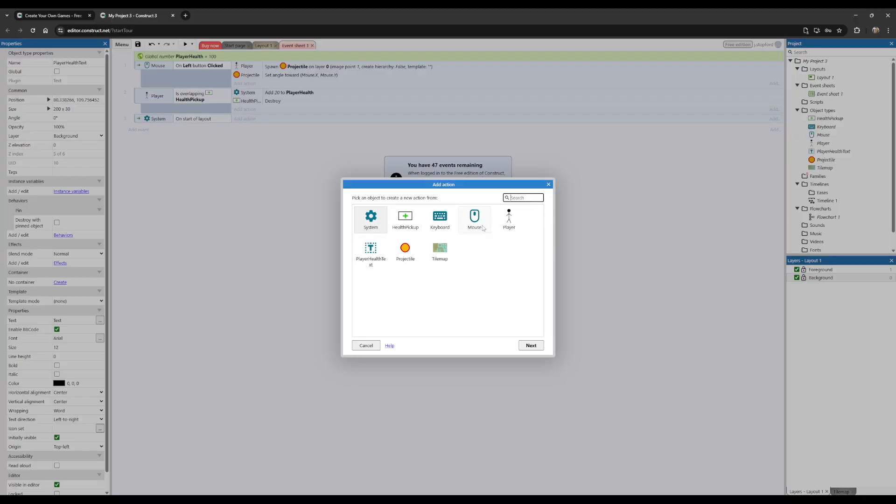
double_click(370, 252)
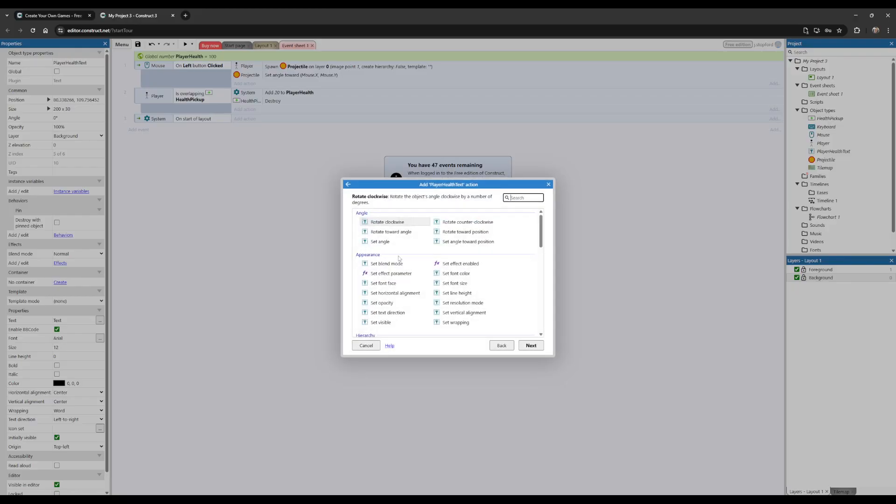
scroll(410, 242, "down", 3)
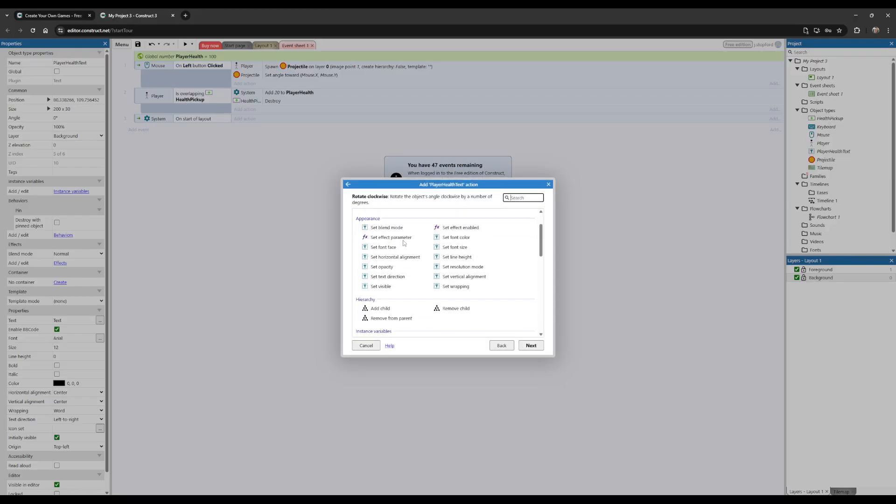
scroll(408, 242, "down", 4)
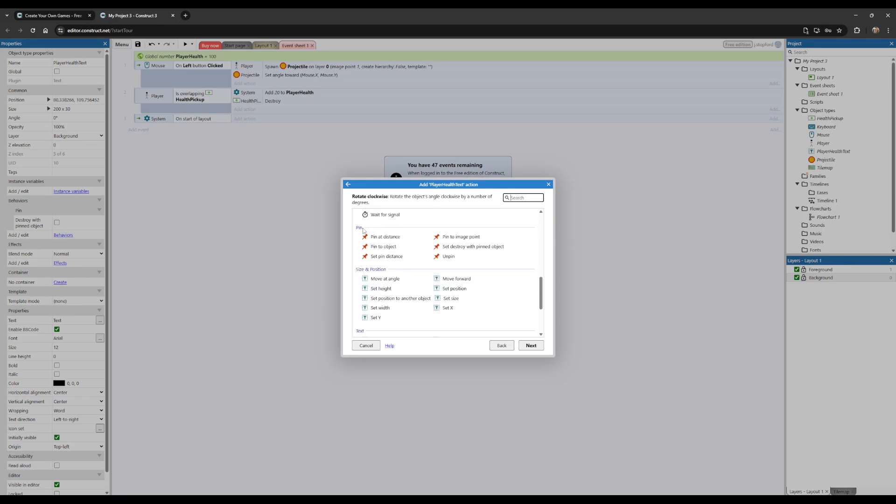
double_click(391, 248)
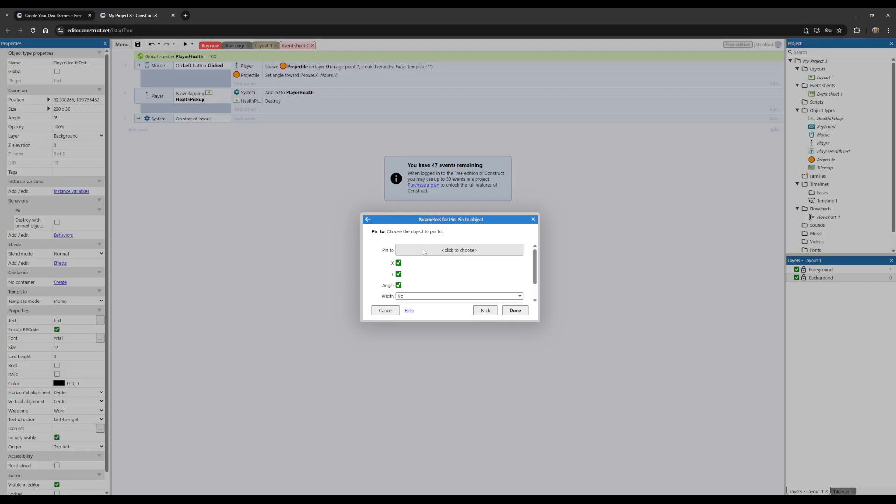
left_click(424, 252)
double_click(452, 237)
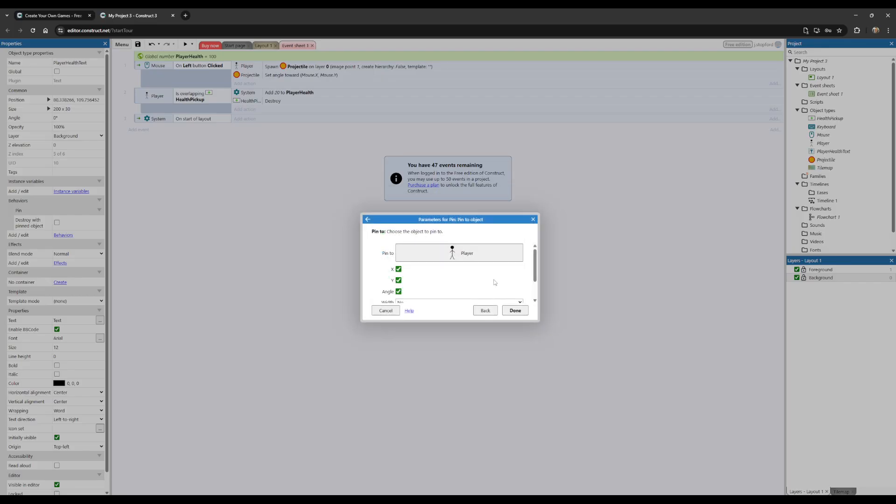
left_click(514, 309)
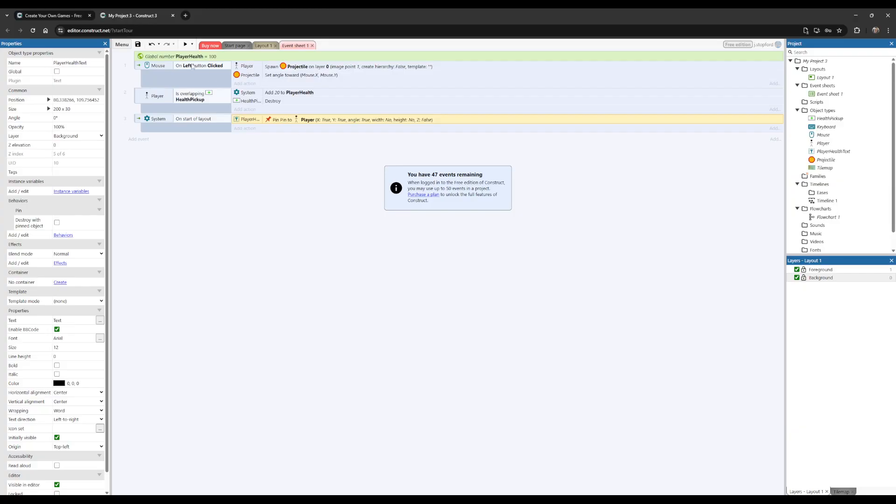
Step: Preview the game, walk the player around to test whether the text follows, and close the preview
left_click(186, 44)
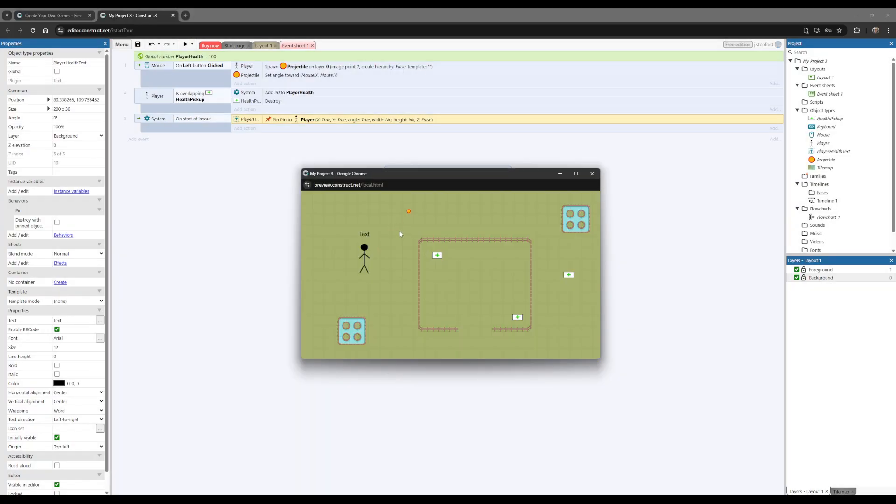
key("Down")
key("Left")
key("Right")
key("Up")
key("Left")
key("Right")
key("Down")
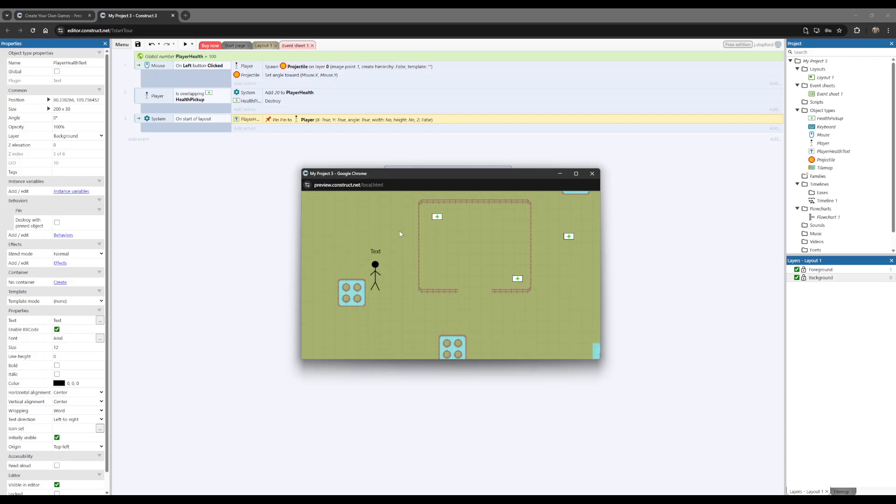
key("Down")
key("Left")
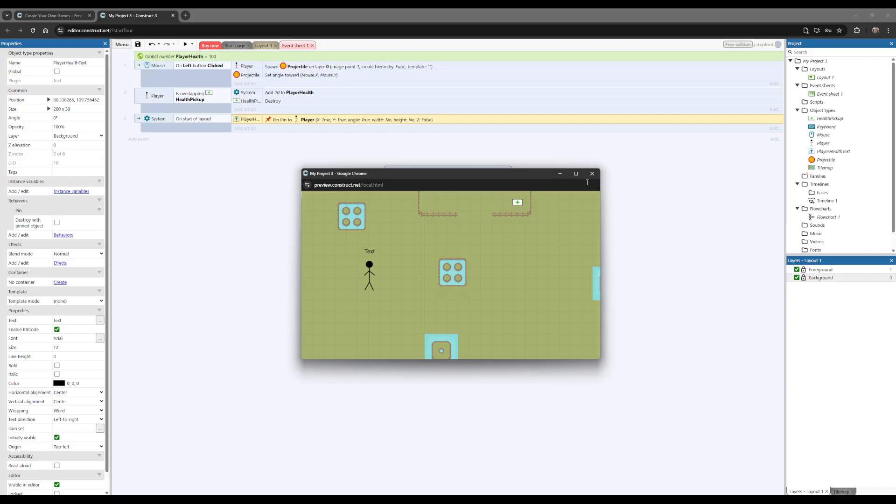
left_click(592, 173)
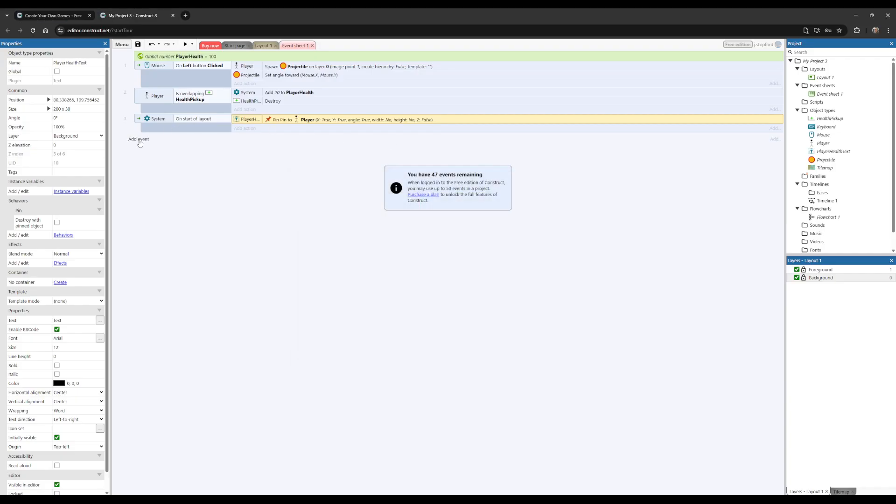
Step: Add a function named SetPlayerHealthText to Event sheet 1
right_click(226, 175)
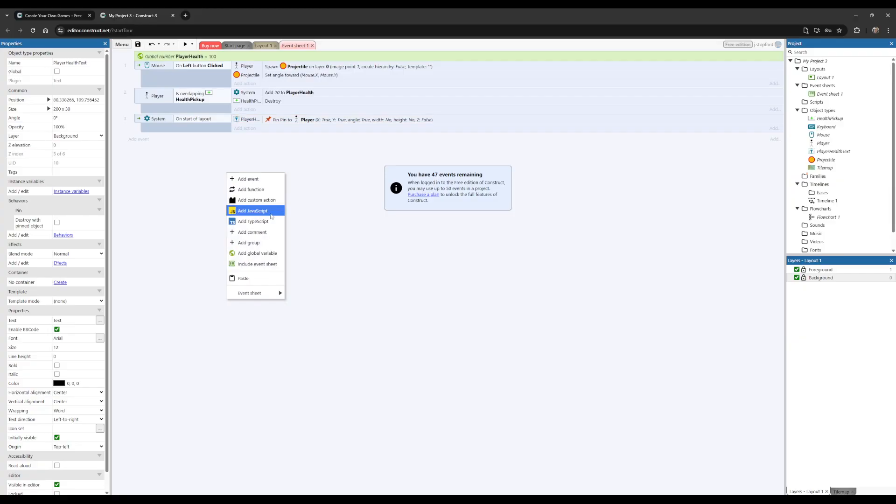
left_click(261, 189)
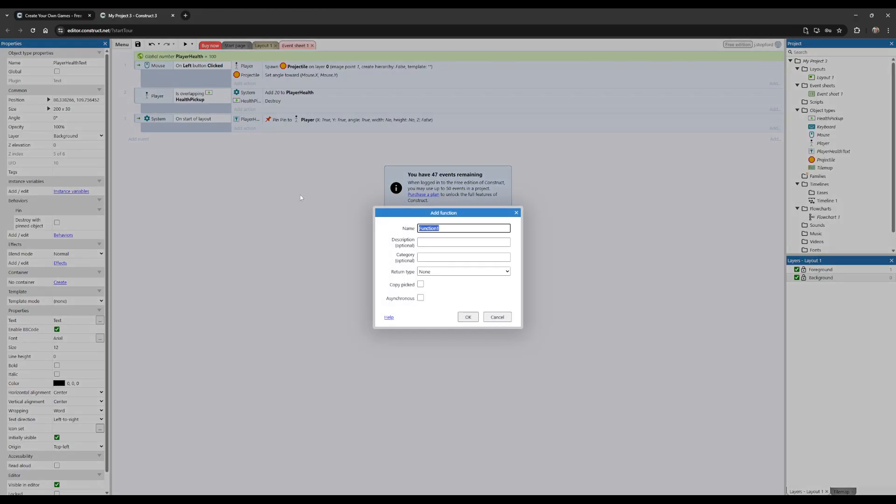
type("SetPlayerHealthText")
left_click(470, 319)
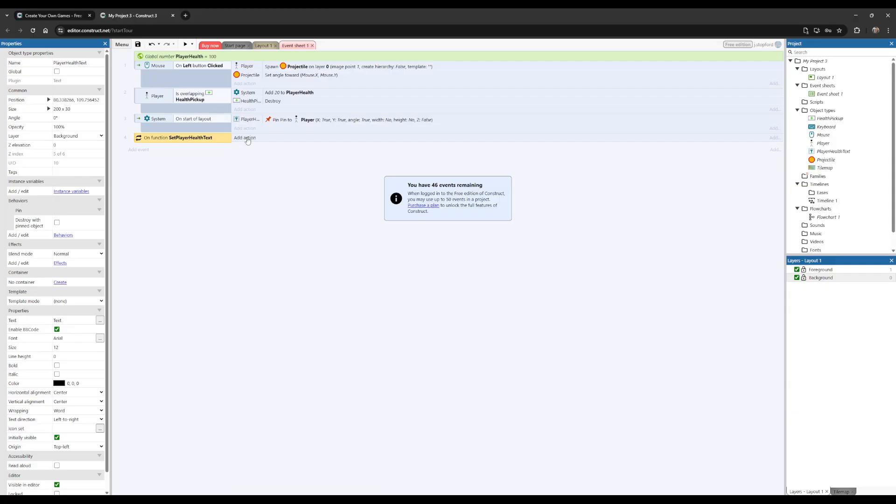
Step: Start a Set text action for PlayerHealthText in the SetPlayerHealthText function
left_click(247, 139)
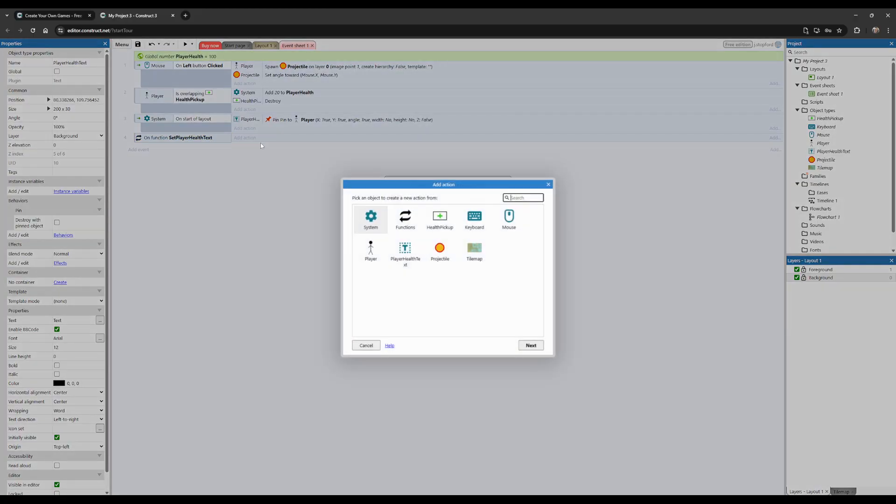
double_click(413, 263)
scroll(444, 279, "down", 5)
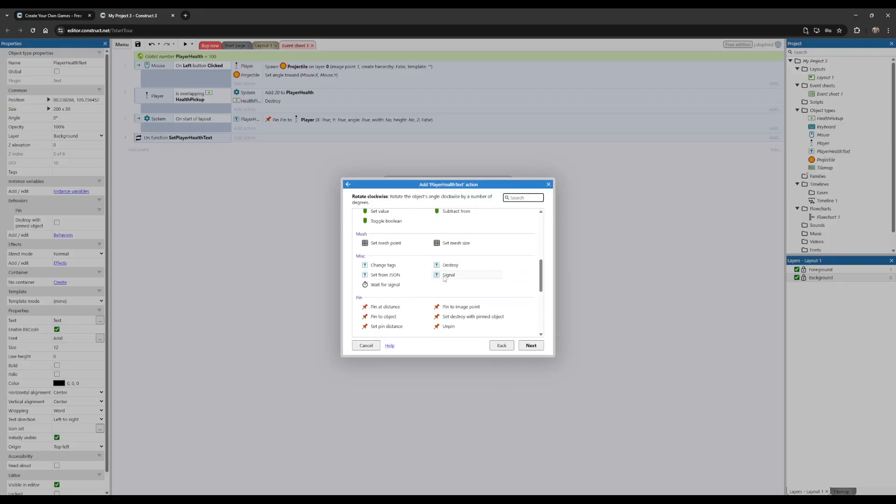
scroll(444, 278, "down", 3)
double_click(385, 277)
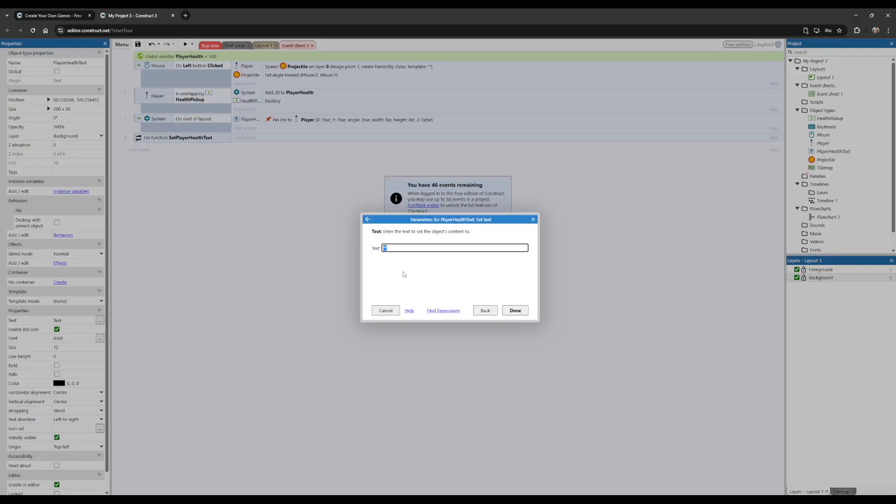
Step: Set the action's text expression to "Health: "&PlayerHealth and finish the action
key("BackSpace")
type("\"H")
type("ealth:")
type("P")
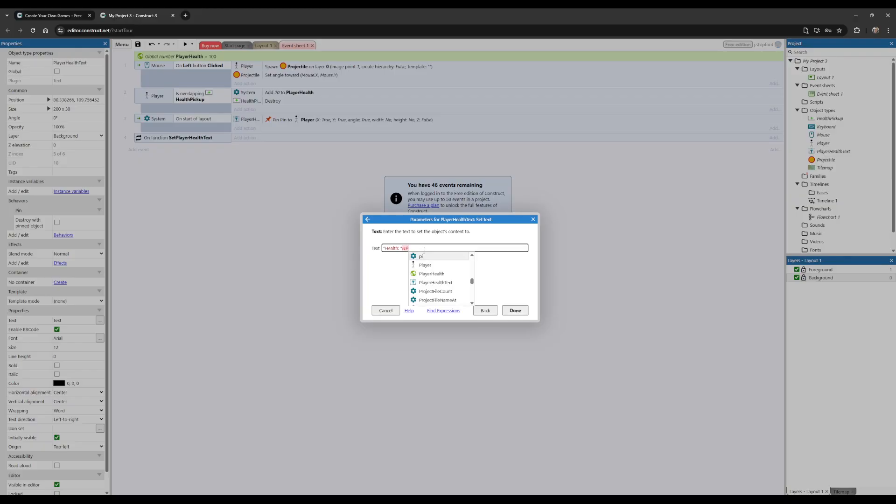
type("layerHJe")
key("BackSpace")
key("BackSpace")
type("erHe")
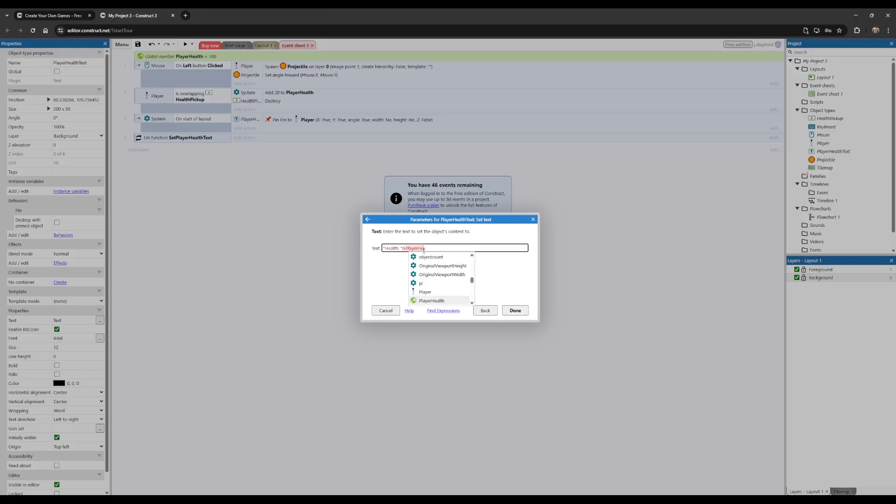
type("alth")
left_click(426, 301)
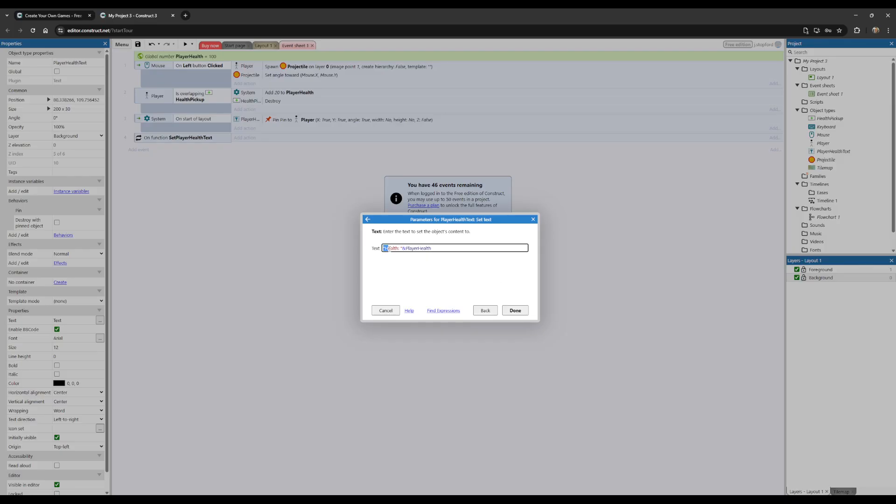
left_click_drag(382, 248, 434, 249)
left_click(434, 249)
left_click(515, 310)
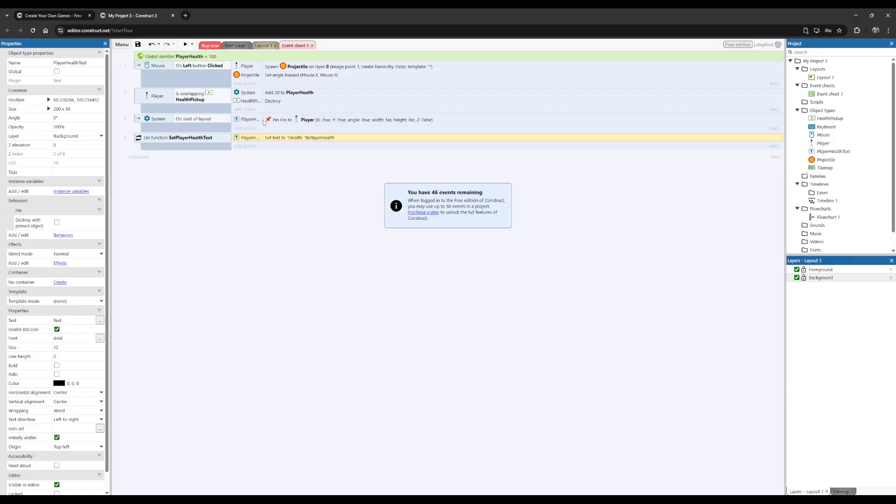
Step: Add a function call to SetPlayerHealthText in the On start of layout event
left_click(245, 128)
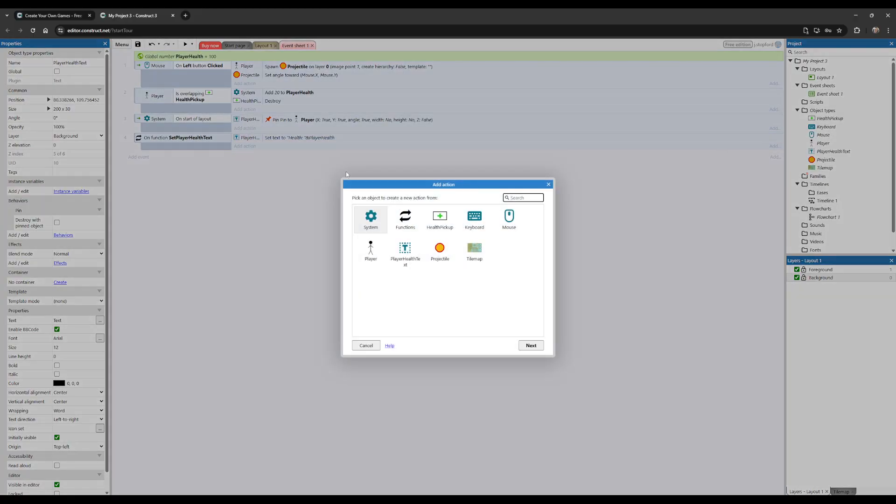
double_click(408, 223)
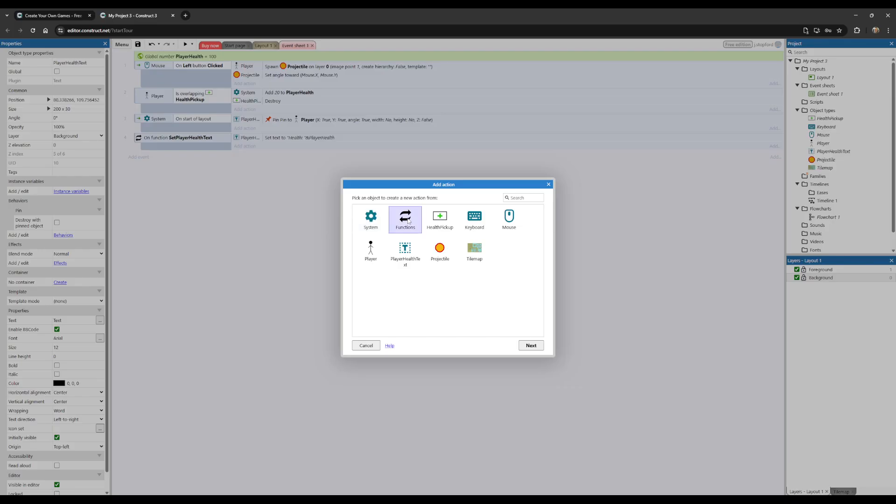
left_click(387, 277)
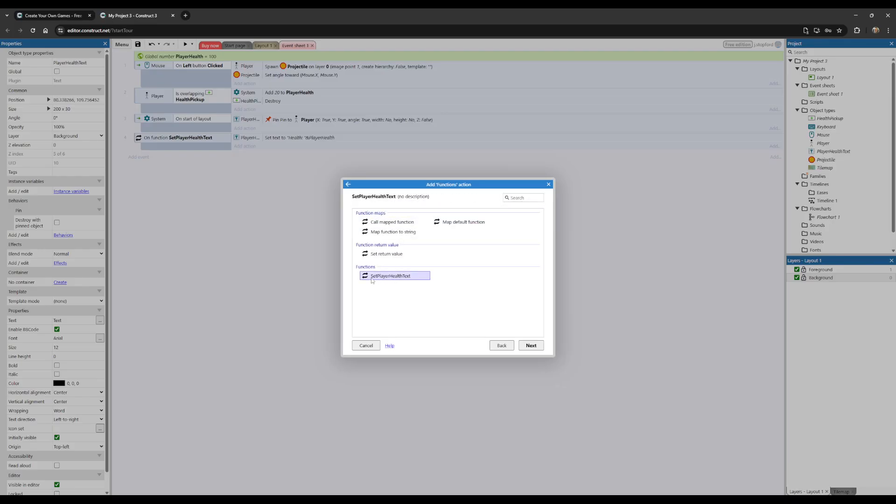
double_click(388, 276)
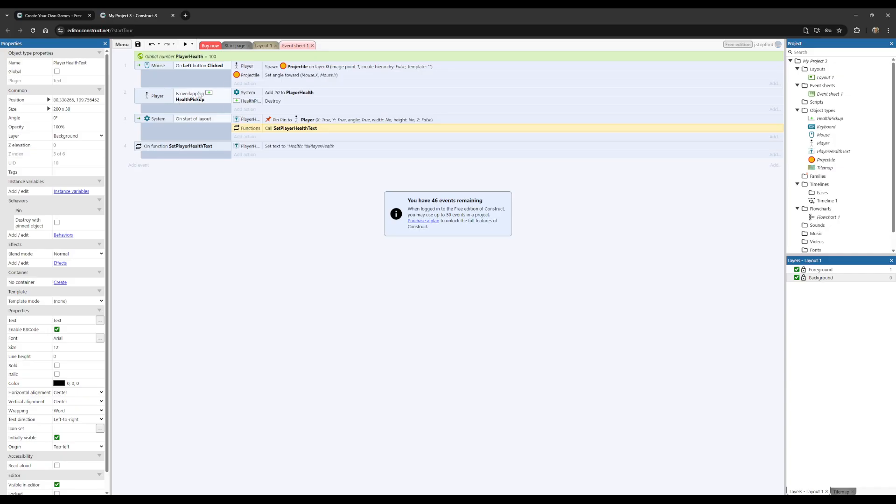
Step: Add a function call to SetPlayerHealthText in the event where Player is overlapping HealthPickup
left_click(244, 110)
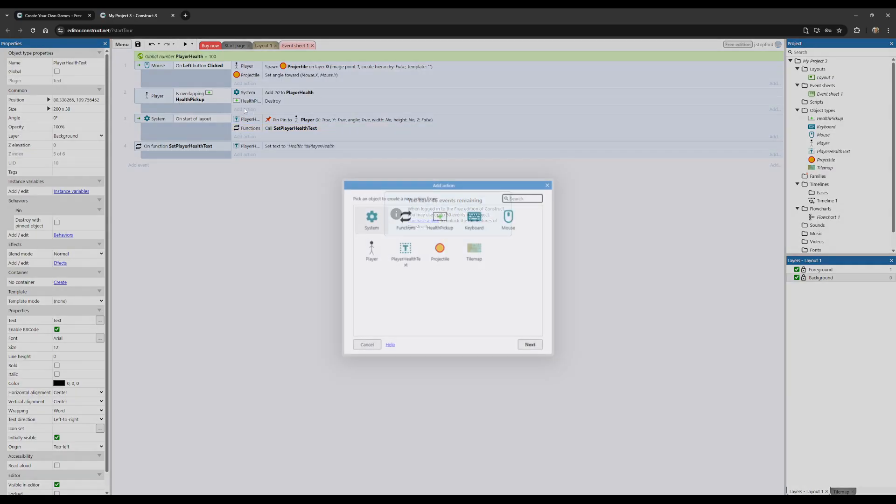
double_click(406, 220)
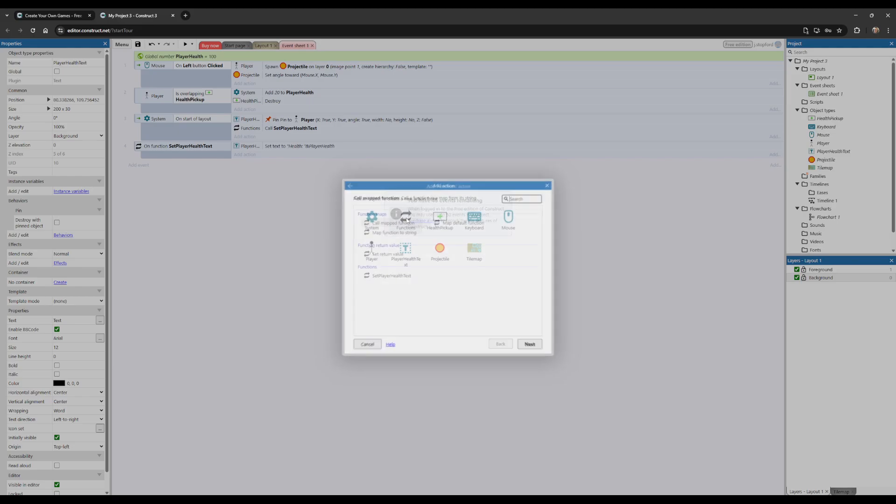
double_click(395, 279)
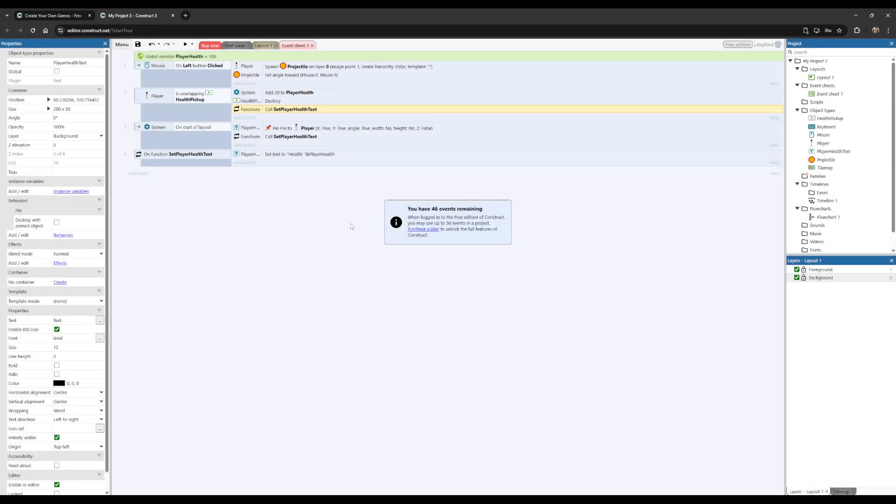
Step: Preview Layout 1, walk the player over the health pickups inside the fence to test the health text, and close the preview
left_click(263, 46)
left_click(185, 44)
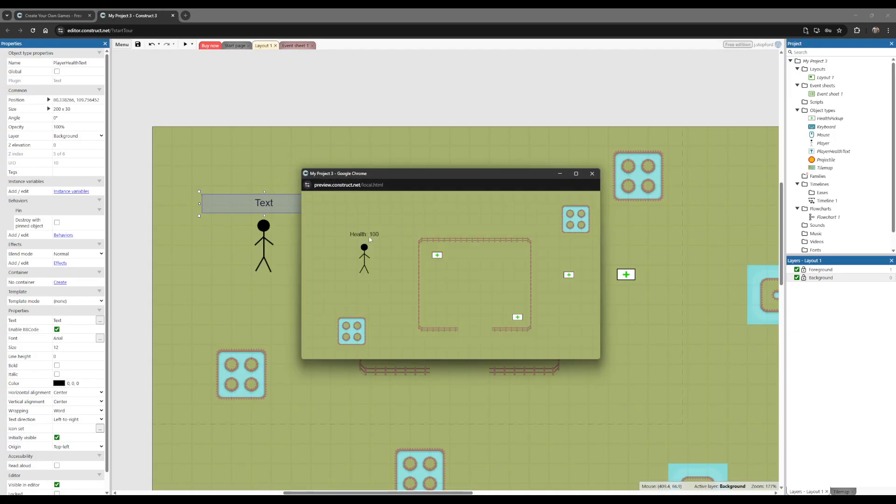
left_click(303, 45)
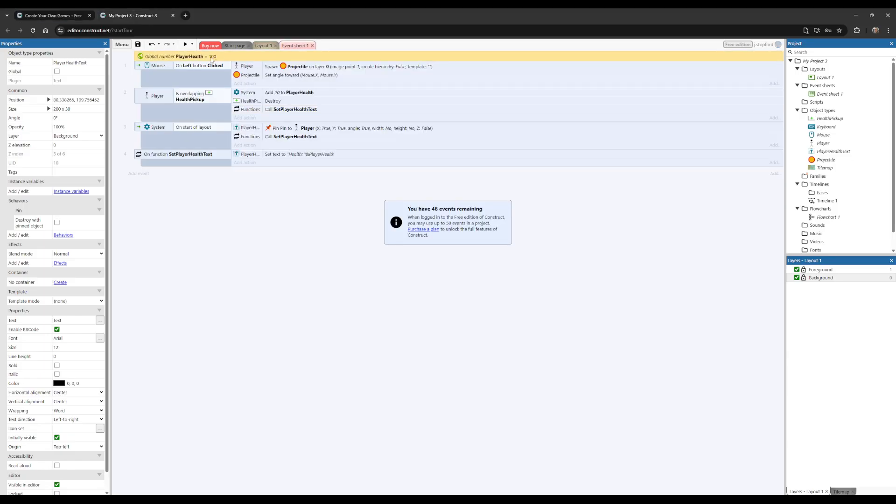
left_click(263, 46)
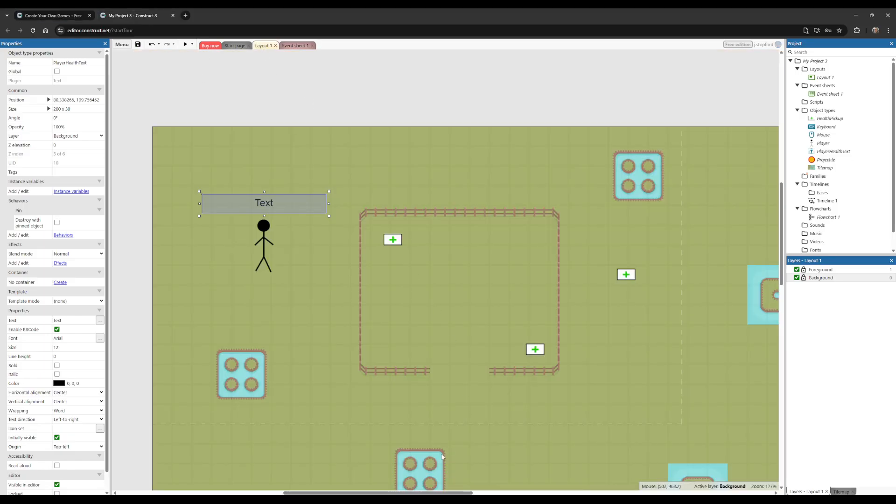
left_click(442, 499)
left_click(478, 469)
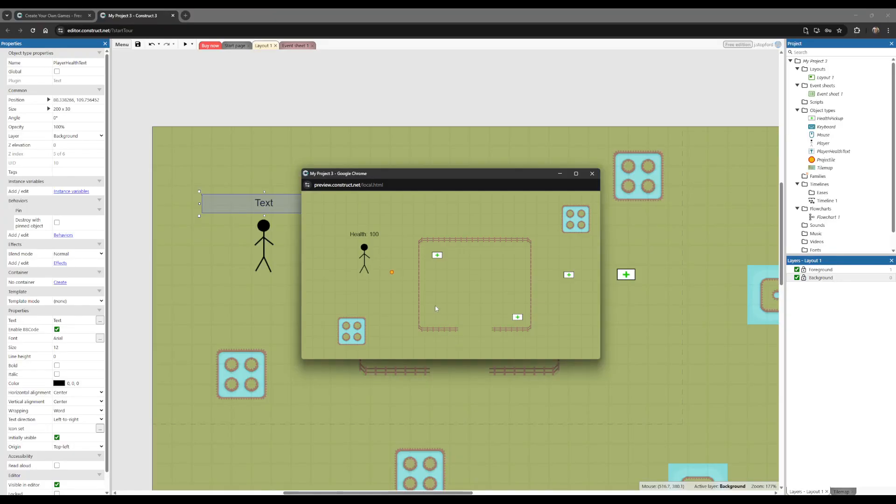
key("s")
key("d")
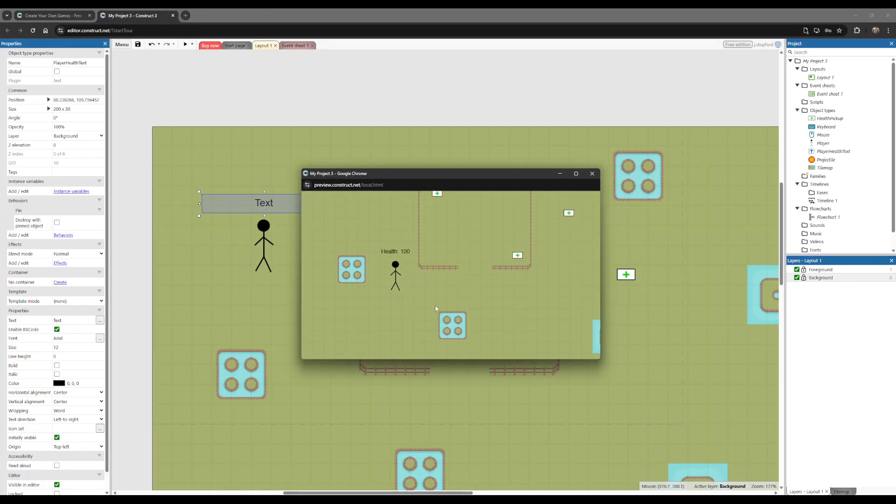
key("w")
key("w")
key("a")
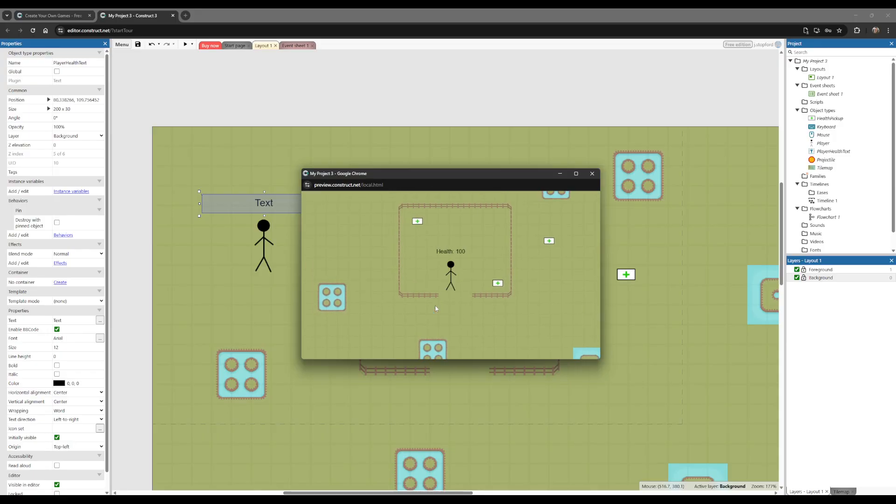
key("d")
key("s")
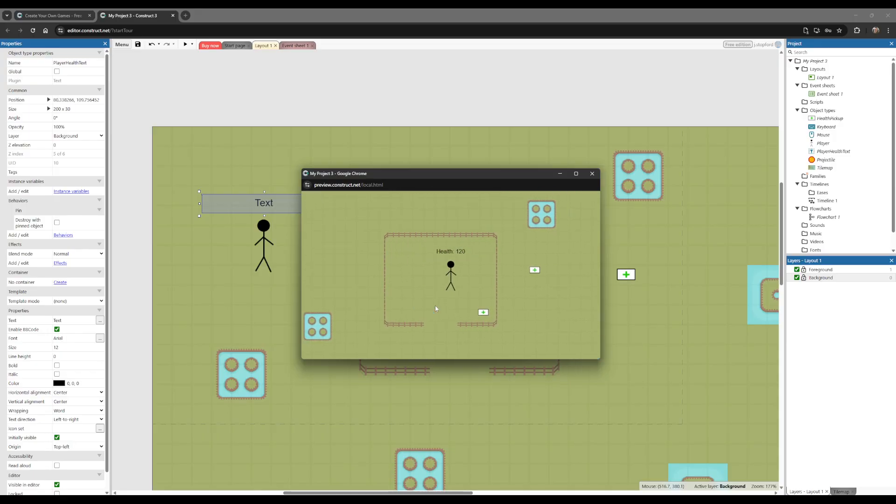
key("a")
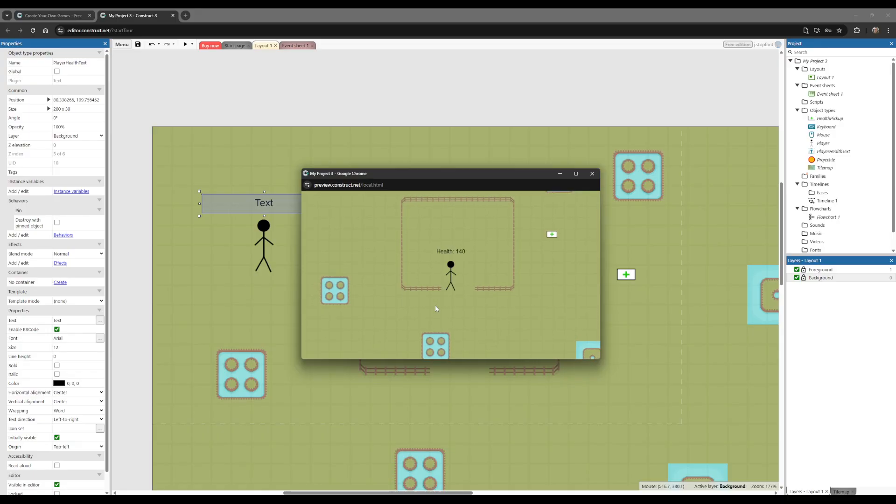
left_click(591, 173)
Step: Insert a Sprite object named BearTrap in the margin just above the layout's upper edge
left_click(360, 258)
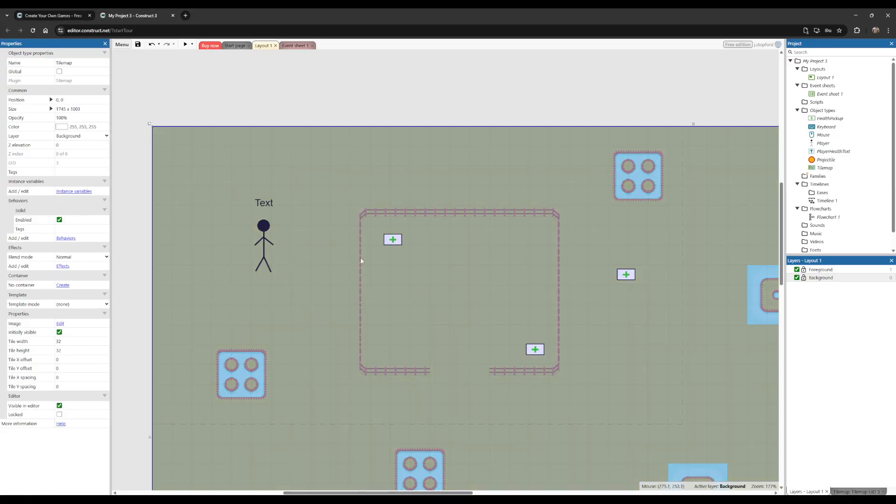
left_click(283, 90)
right_click(342, 113)
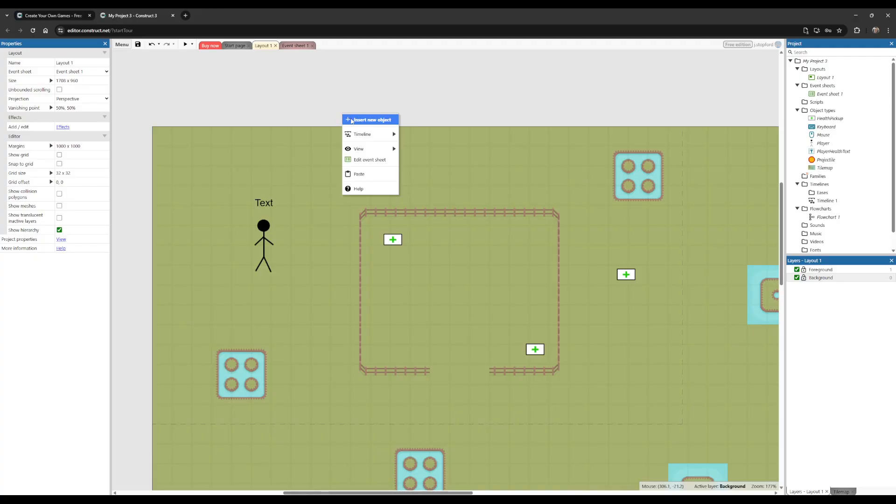
left_click(351, 119)
scroll(479, 263, "down", 3)
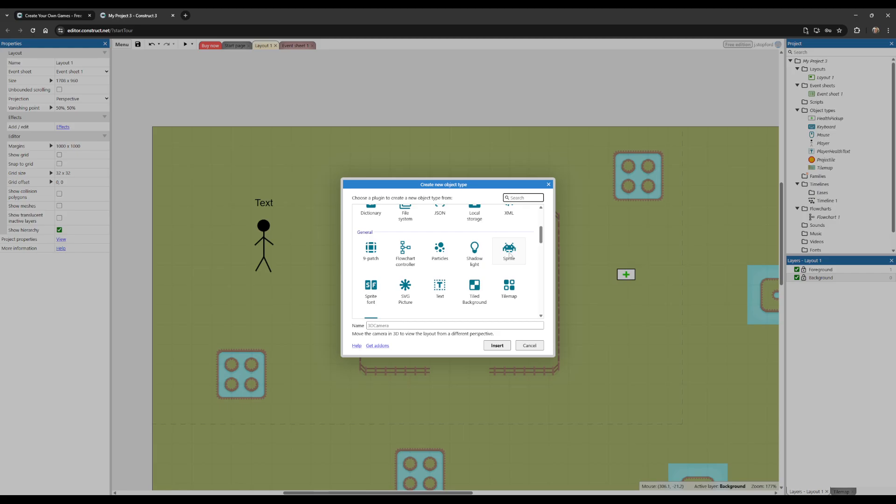
left_click(509, 255)
left_click(419, 326)
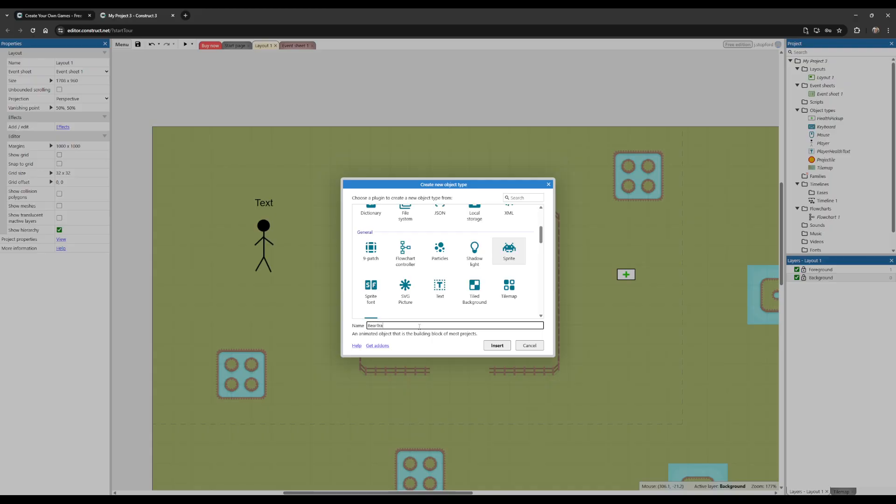
left_click(499, 345)
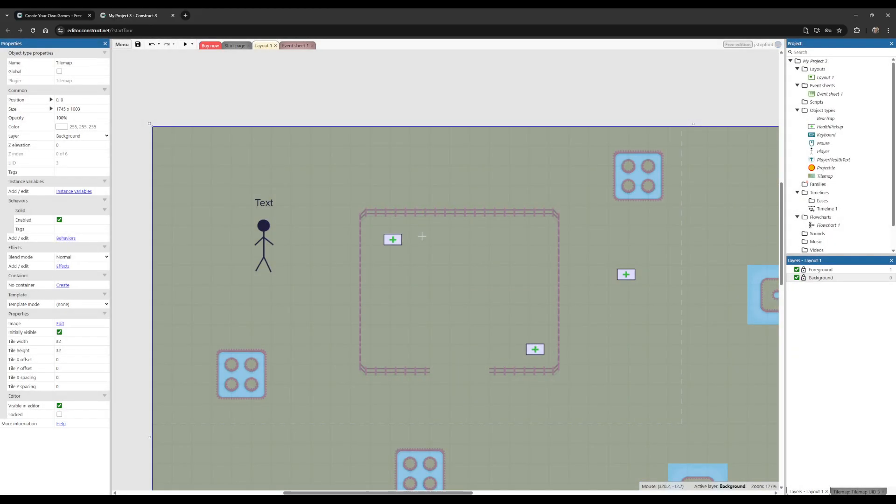
left_click(374, 114)
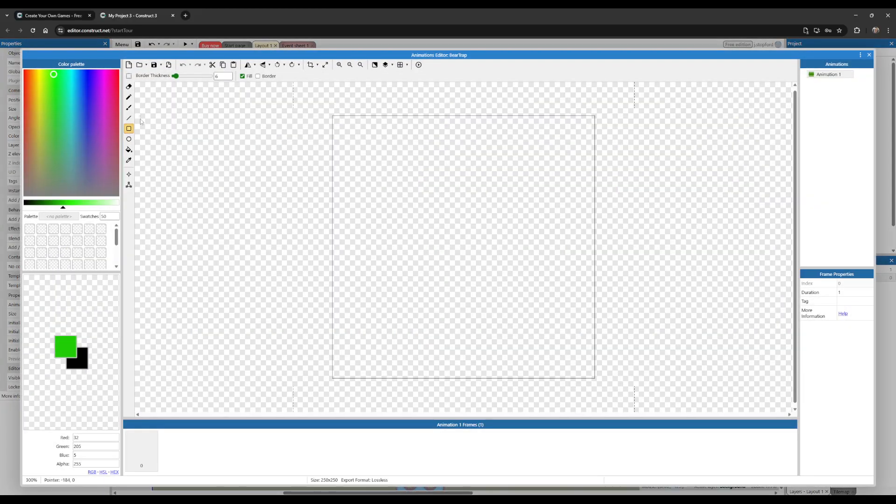
Step: Draw a filled black ellipse without a border near the middle of the BearTrap image, with radii of about 23 by 13 pixels
left_click(129, 139)
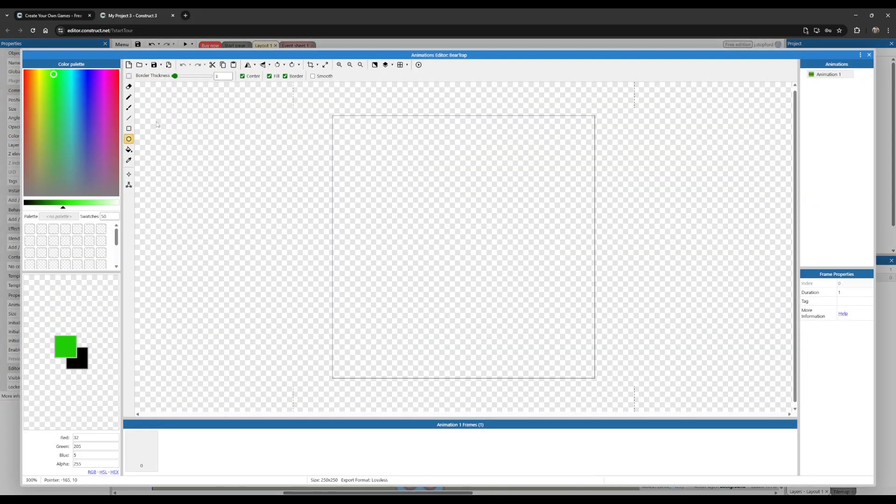
left_click(104, 335)
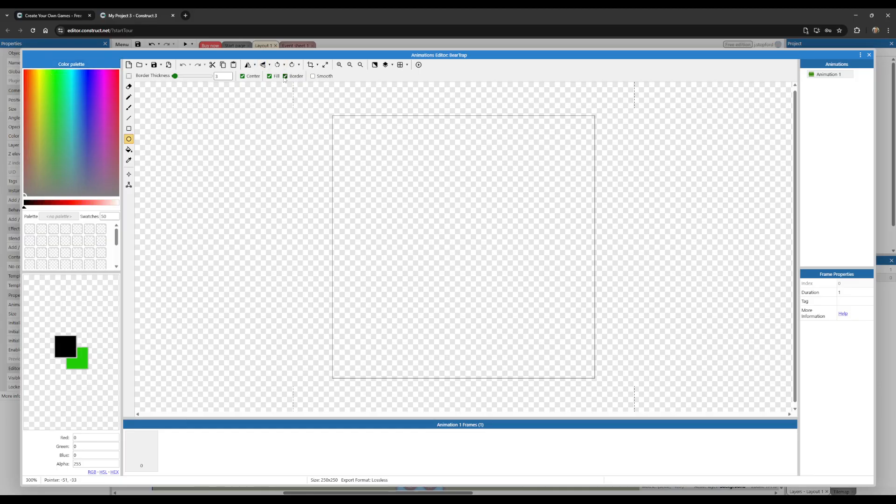
left_click(285, 77)
left_click_drag(441, 241, 466, 256)
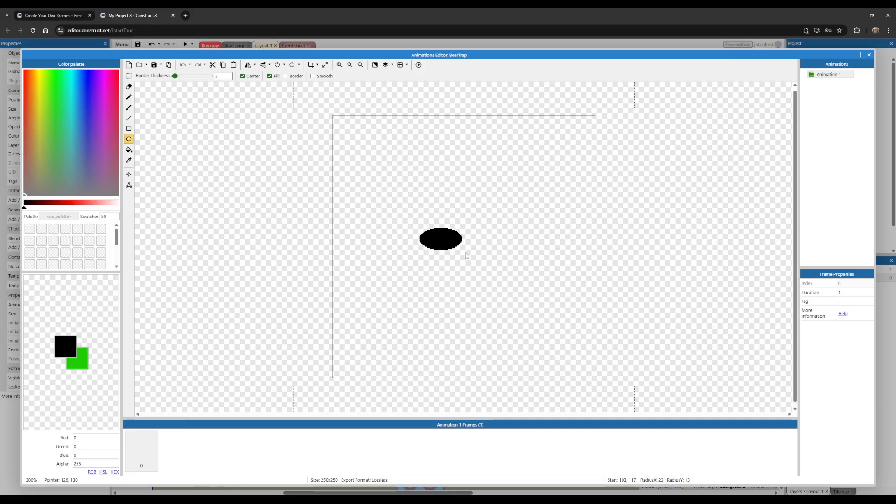
left_click_drag(466, 255, 466, 254)
Step: Draw a vertical black line 5 pixels thick through the centre of the filled ellipse, extending above and below it
left_click(129, 118)
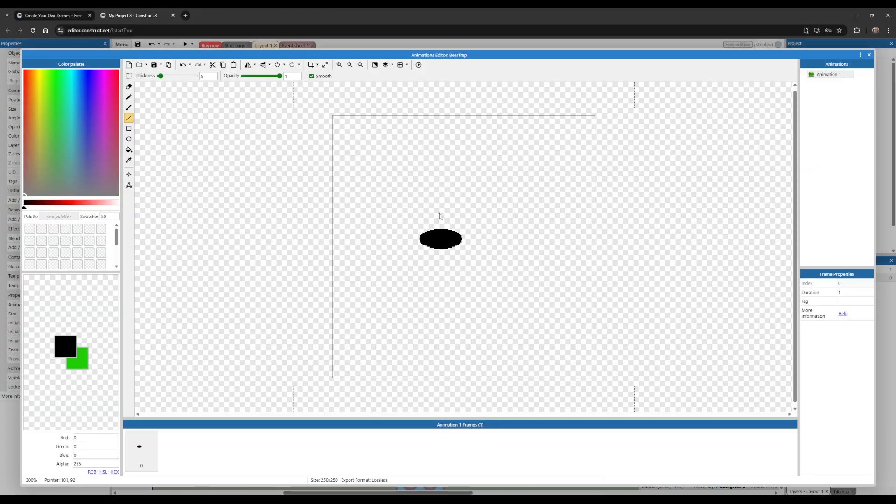
left_click_drag(440, 211, 440, 263)
key("ctrl+z")
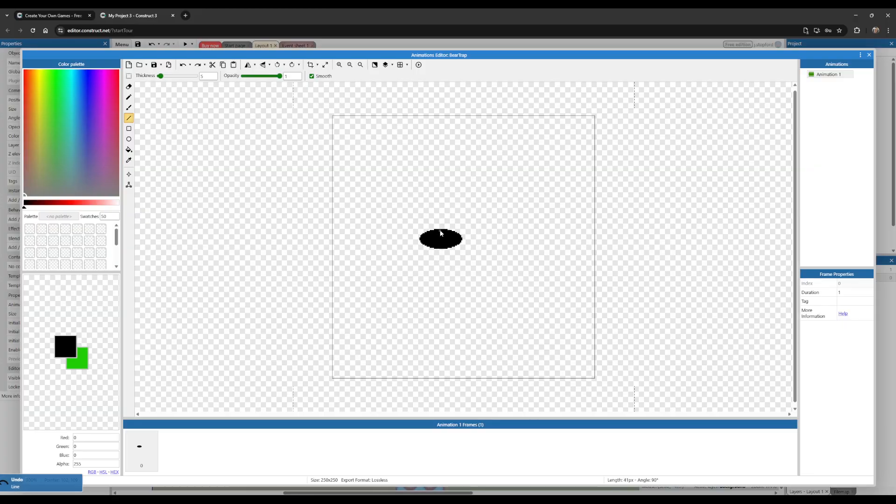
left_click_drag(440, 208, 441, 275)
Step: Draw a black, border-only ellipse centred on the filled ellipse, large enough to reach both ends of the vertical line
left_click(129, 139)
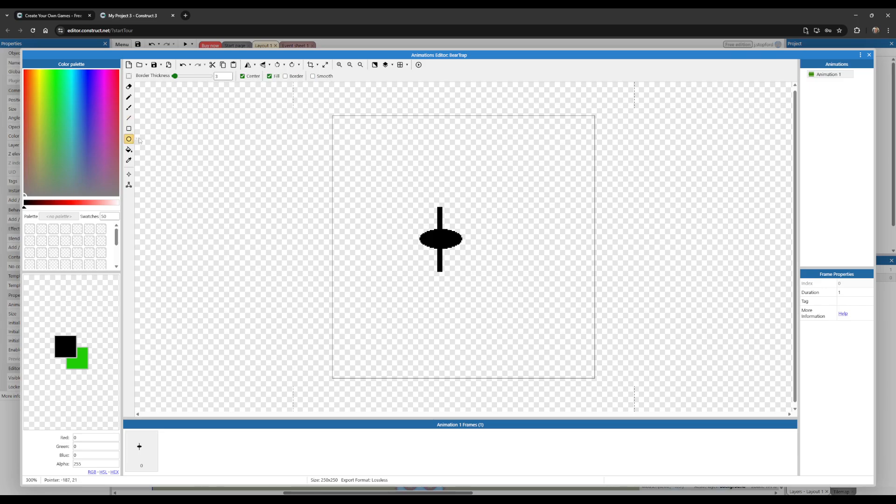
left_click(293, 77)
left_click(79, 358)
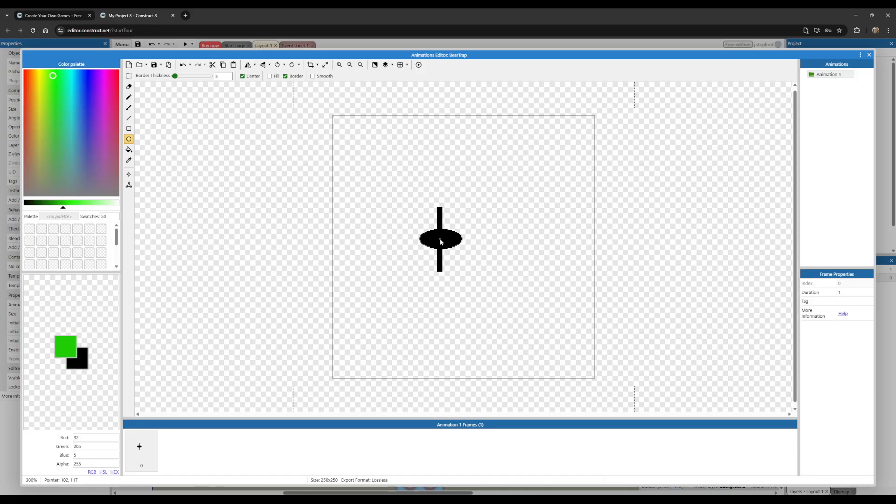
left_click_drag(440, 241, 503, 220)
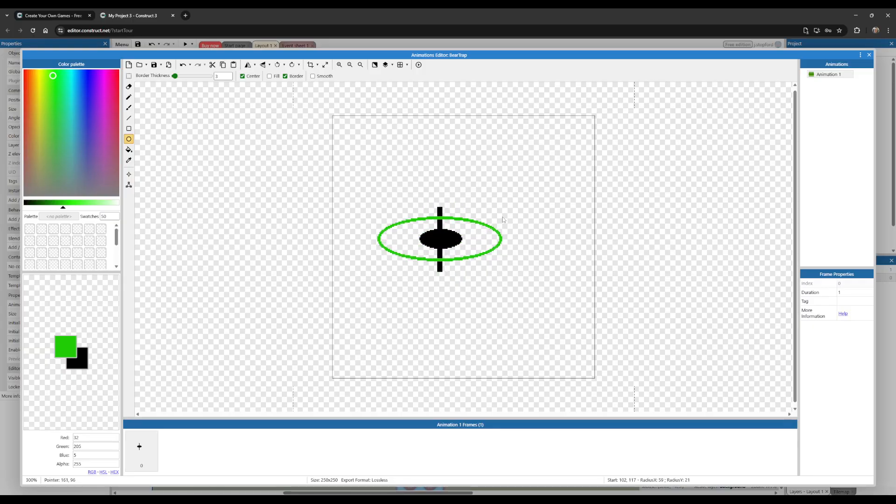
key("ctrl+z")
left_click(87, 364)
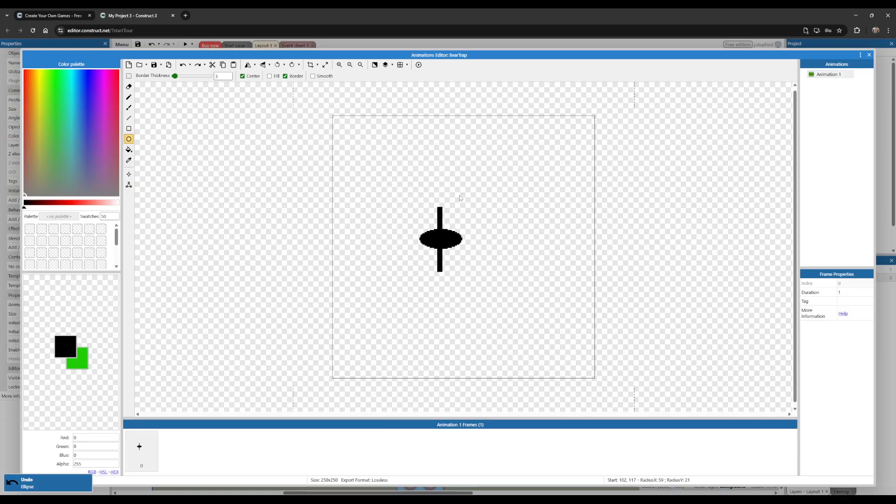
left_click_drag(440, 241, 505, 210)
Step: Draw zigzag teeth along the upper and lower rim of the outer ellipse with a size 3 pencil, and crop the image to the drawing
left_click(129, 97)
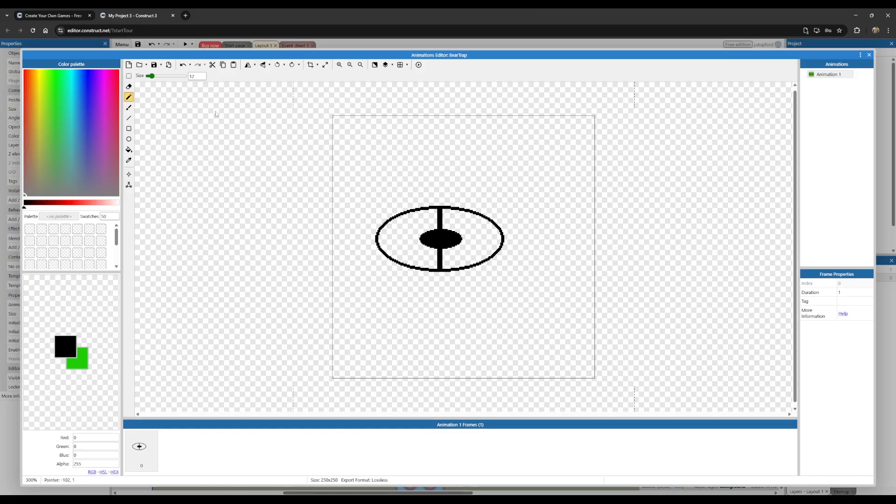
double_click(192, 76)
type("1")
key("BackSpace")
type("3")
mouse_move(381, 248)
left_mouse_down()
mouse_move(391, 238)
mouse_move(391, 257)
mouse_move(411, 250)
mouse_move(427, 270)
mouse_move(435, 255)
mouse_move(457, 269)
mouse_move(469, 252)
mouse_move(477, 265)
mouse_move(484, 249)
mouse_move(499, 254)
mouse_move(505, 243)
mouse_move(503, 214)
mouse_move(465, 195)
mouse_move(461, 212)
mouse_move(386, 208)
mouse_move(383, 252)
left_mouse_up()
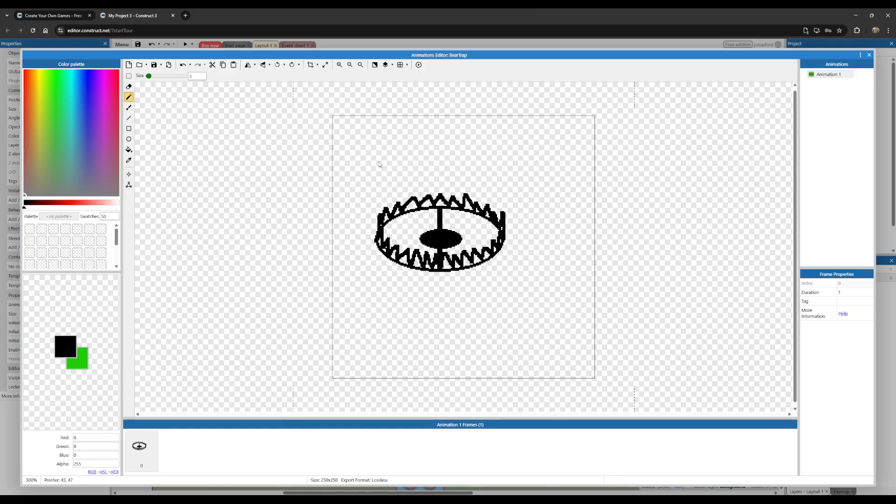
left_click(310, 66)
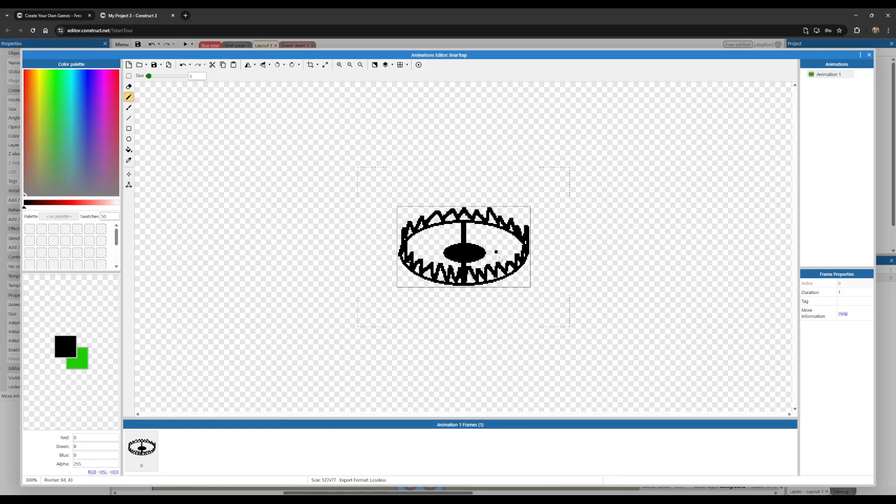
left_click(869, 54)
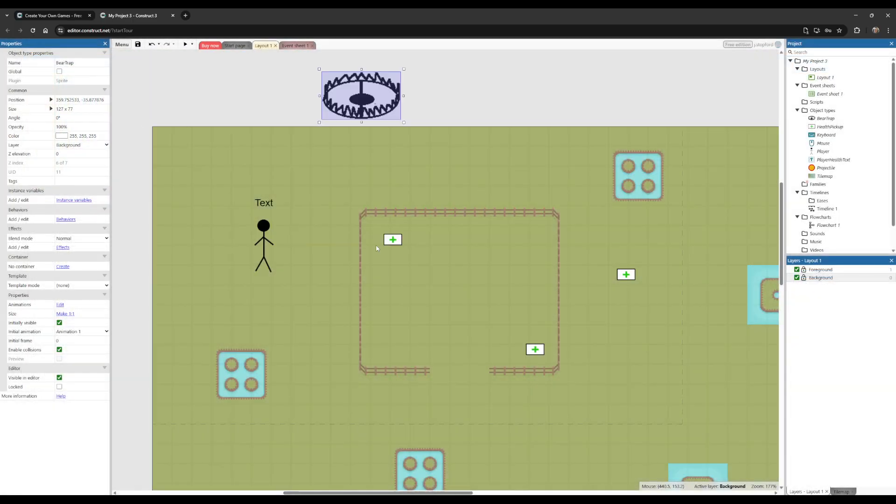
Step: Place the BearTrap beside the player, shrink it to about 40 by 24 pixels, and place two more BearTrap instances below it
left_click_drag(355, 89, 296, 308)
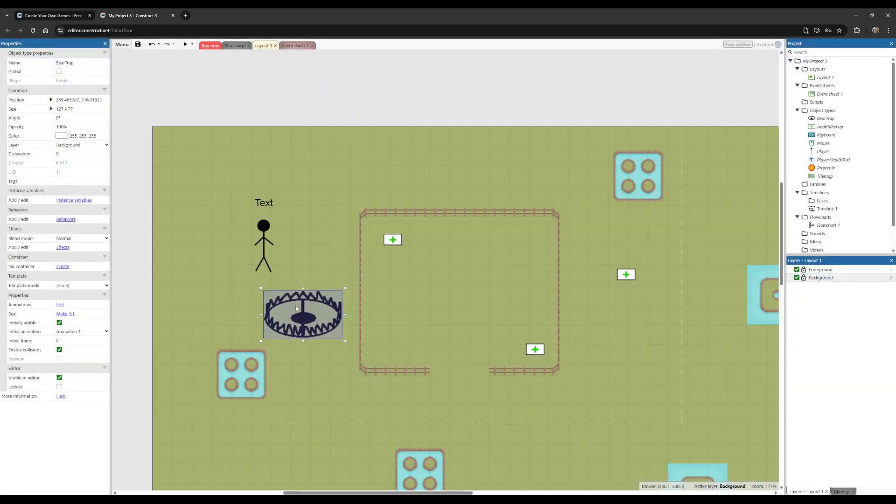
left_click_drag(258, 286, 312, 269)
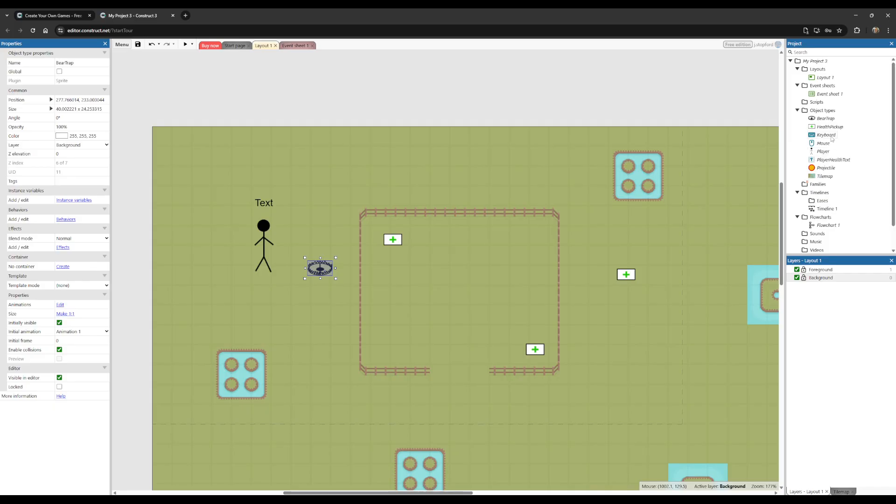
left_click_drag(825, 118, 263, 306)
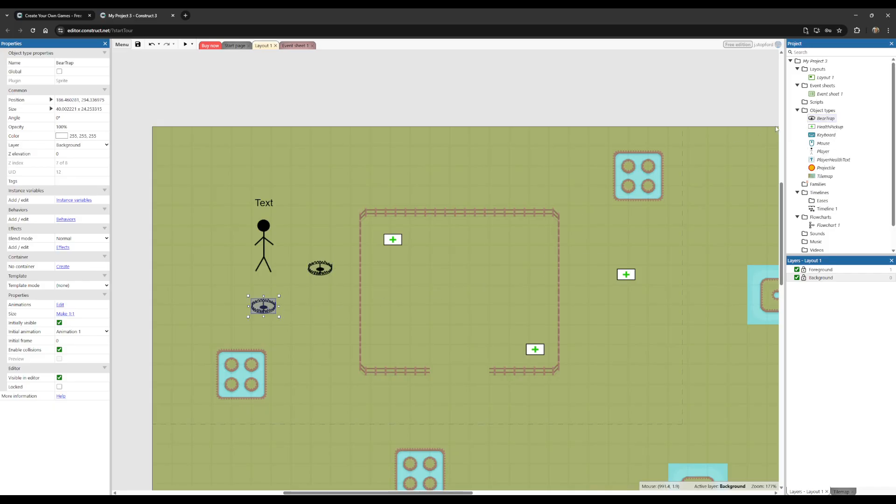
left_click_drag(826, 119, 330, 410)
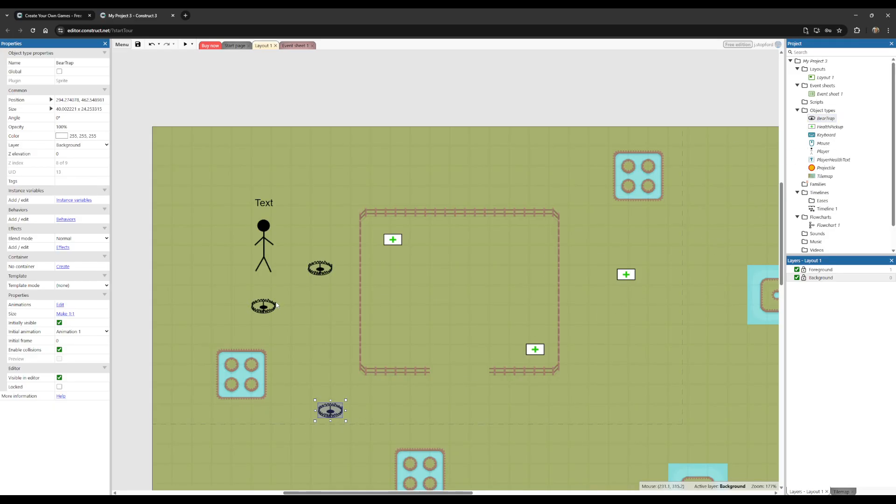
left_click_drag(263, 306, 303, 340)
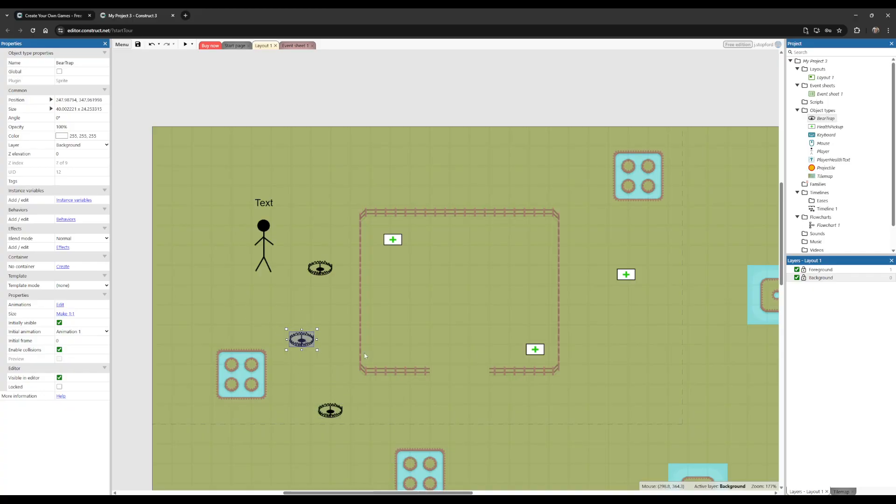
Step: Duplicate the event where Player is overlapping HealthPickup in Event sheet 1
left_click(297, 46)
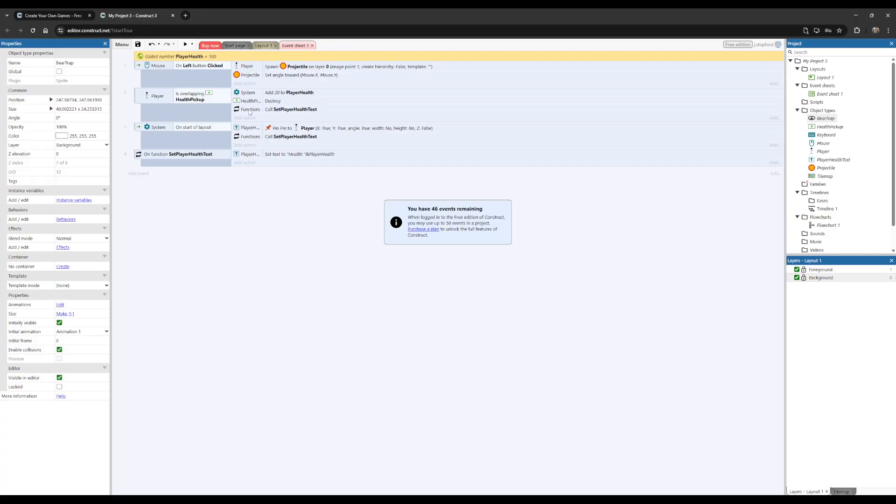
left_click(137, 95)
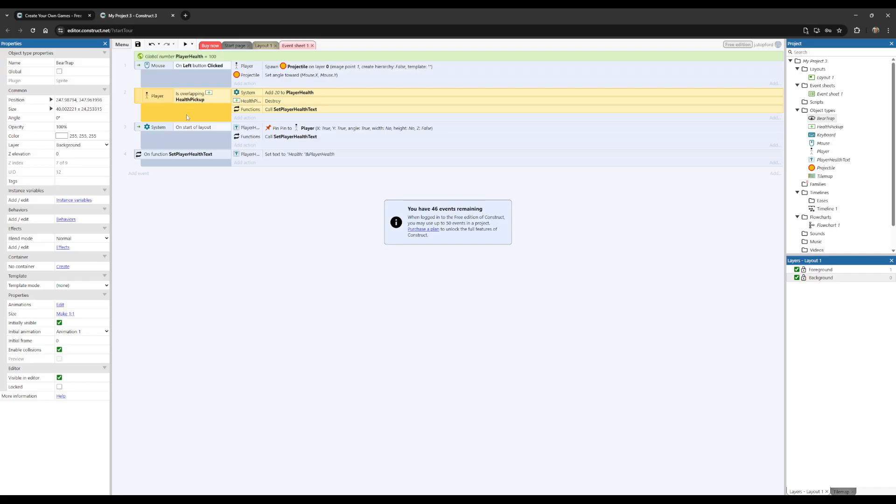
key("ctrl+v")
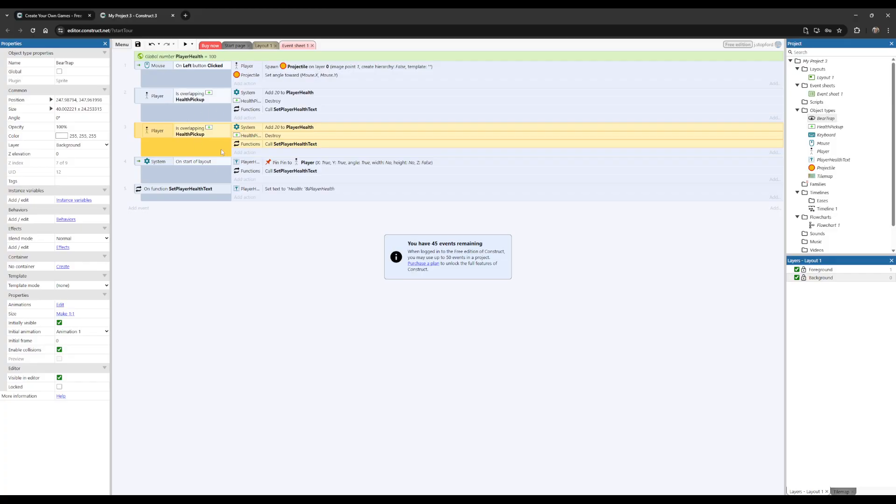
Step: Change the duplicated event's condition to test whether Player is overlapping BearTrap
left_click(195, 137)
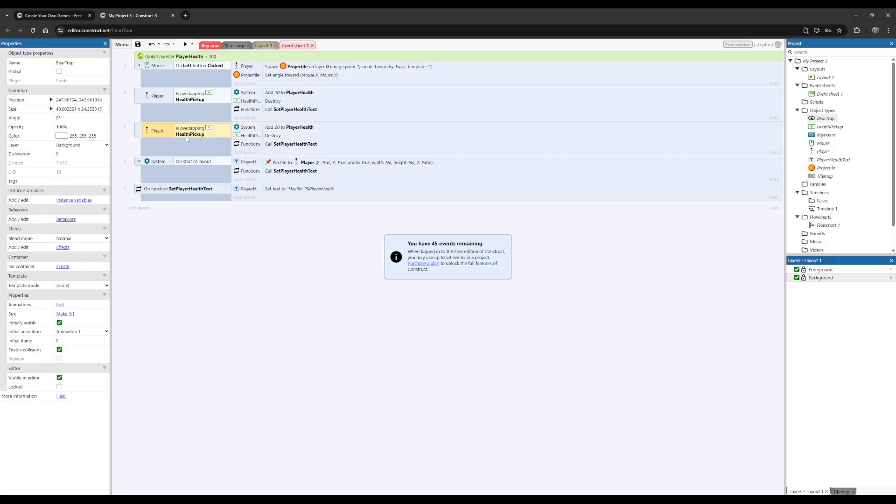
double_click(201, 133)
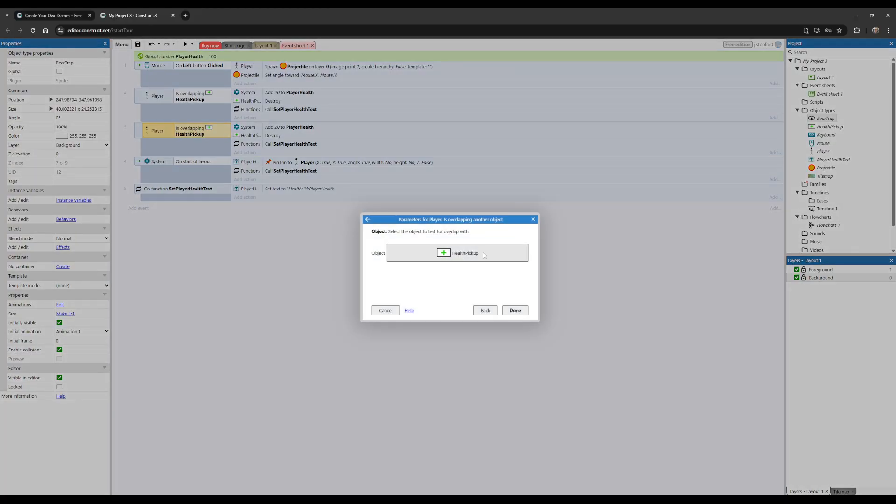
left_click(459, 260)
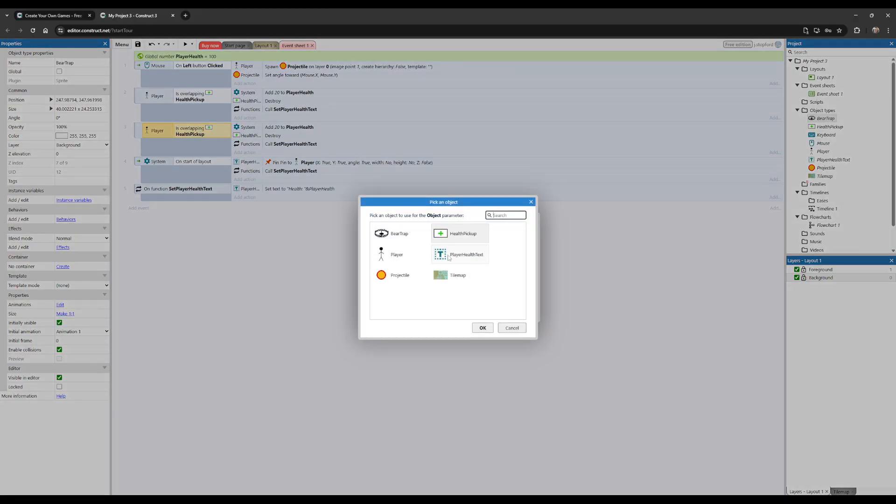
double_click(404, 236)
left_click(515, 310)
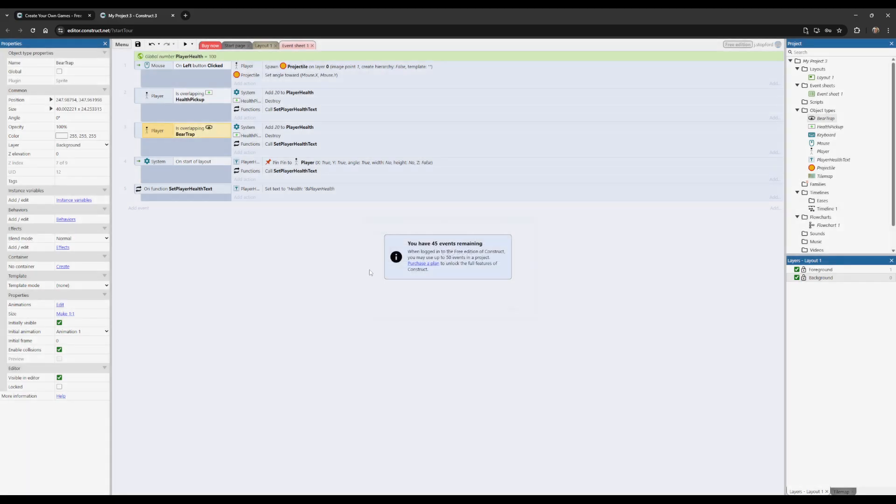
Step: Replace the BearTrap event's Add to action with Subtract from, taking 50 from PlayerHealth
left_click(274, 129)
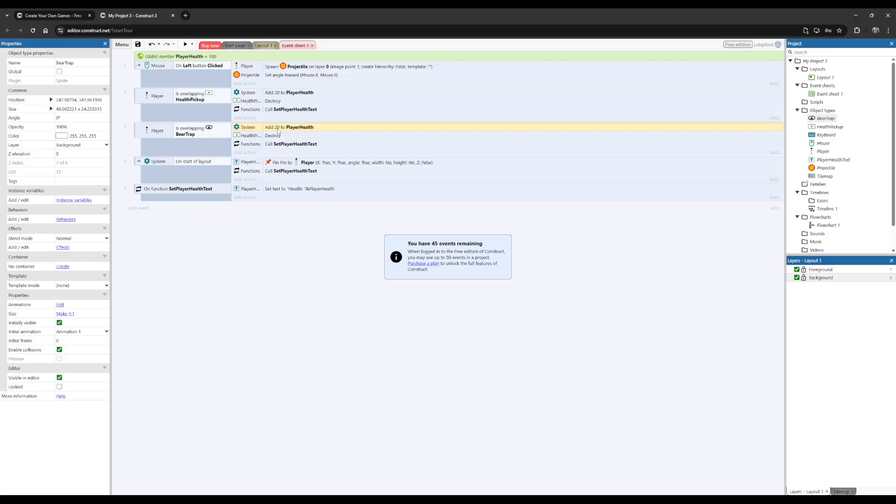
double_click(278, 128)
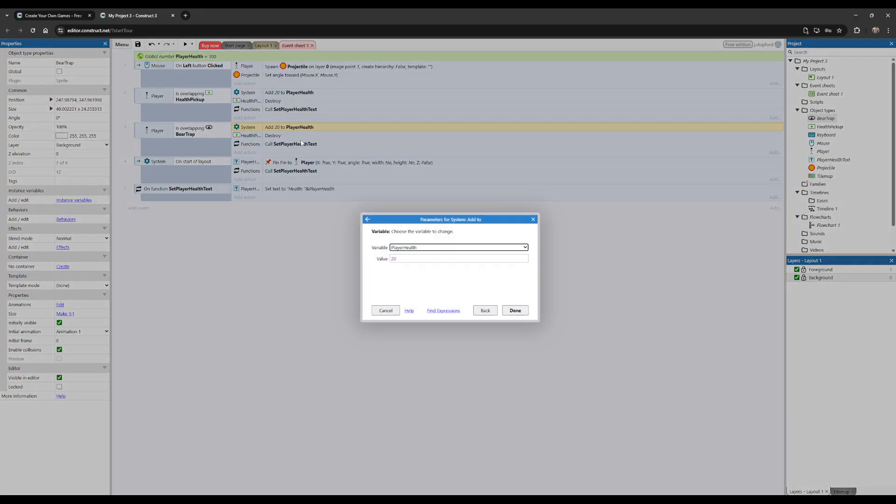
left_click(486, 311)
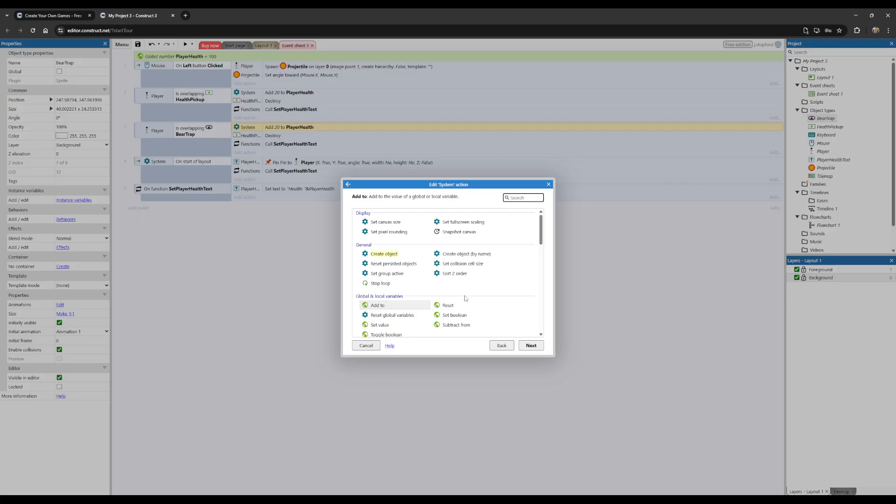
scroll(425, 298, "down", 1)
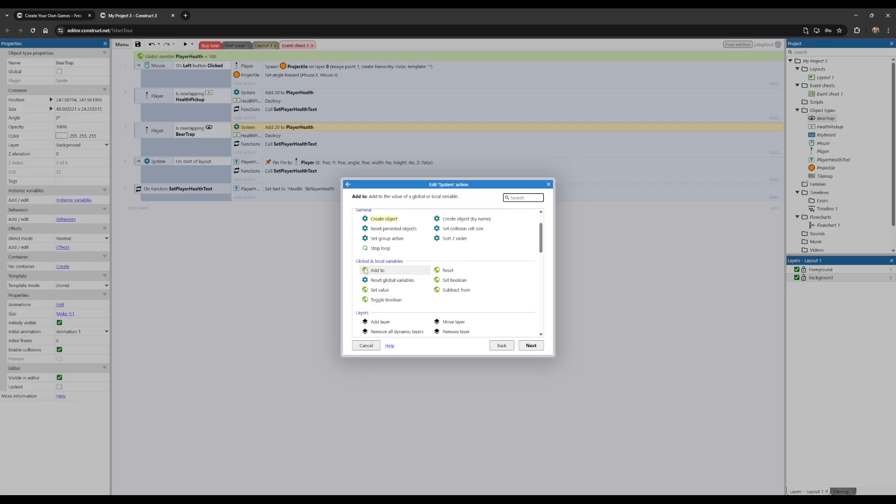
double_click(451, 289)
key("Tab")
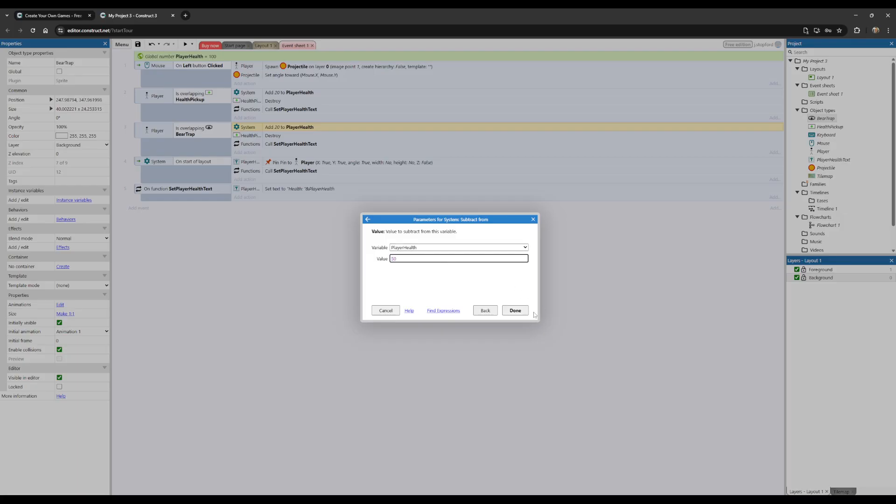
left_click(515, 311)
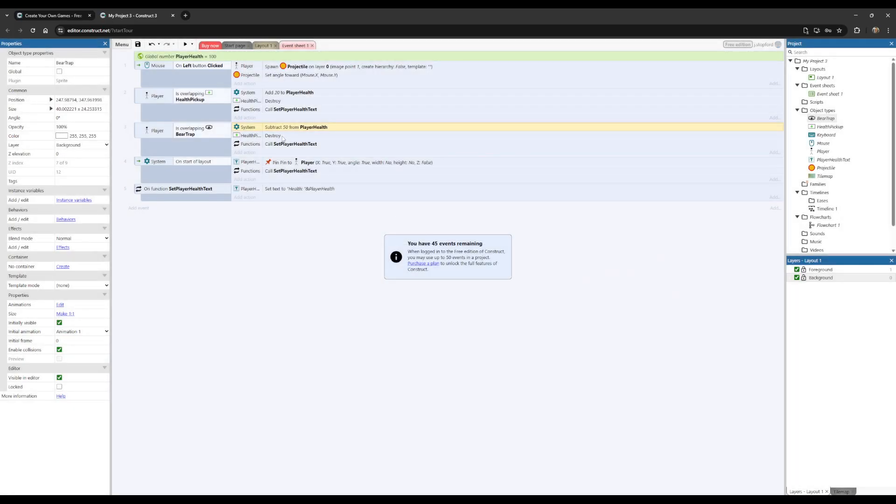
Step: Change the Destroy action in the BearTrap event so that it destroys BearTrap instead of HealthPickup
left_click(245, 138)
double_click(257, 139)
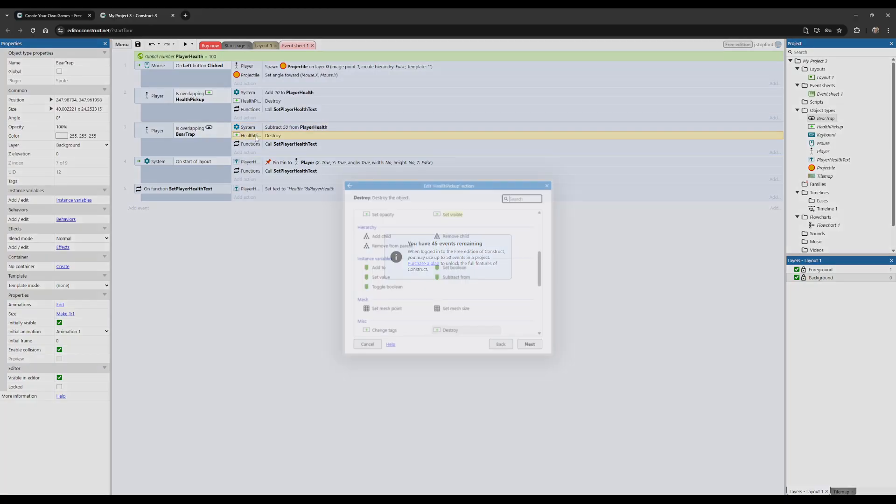
left_click(503, 346)
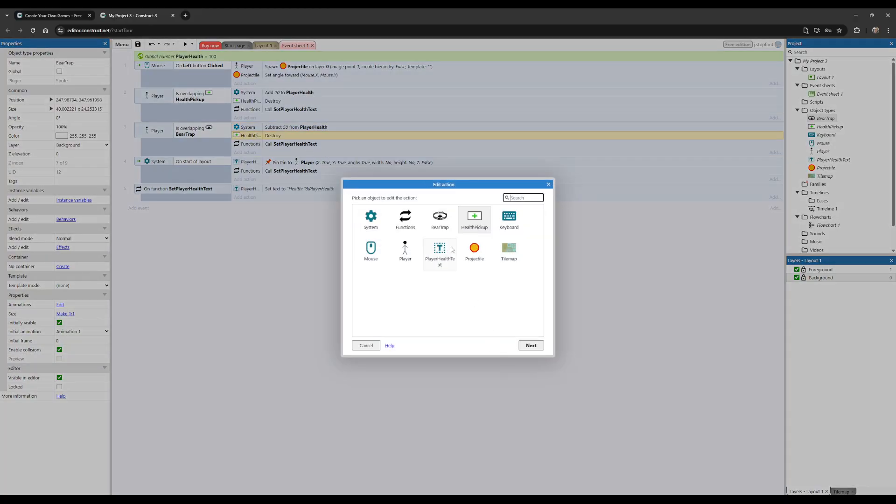
double_click(439, 220)
scroll(455, 293, "down", 1)
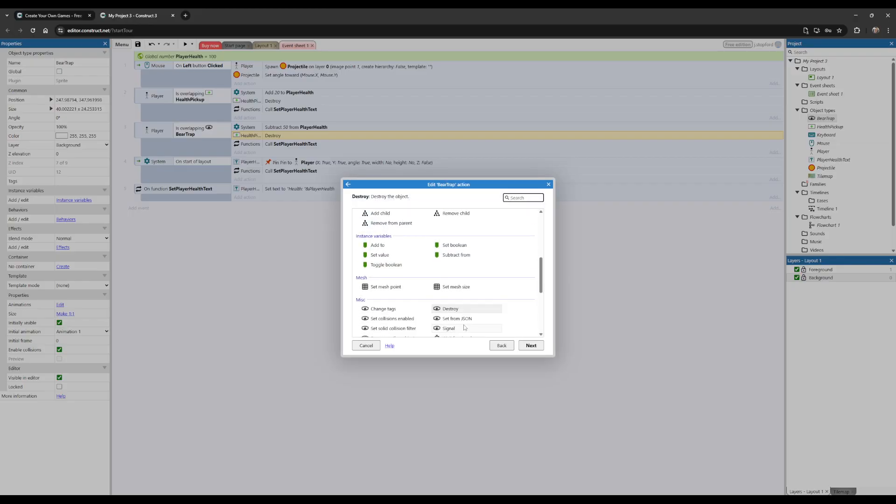
double_click(454, 293)
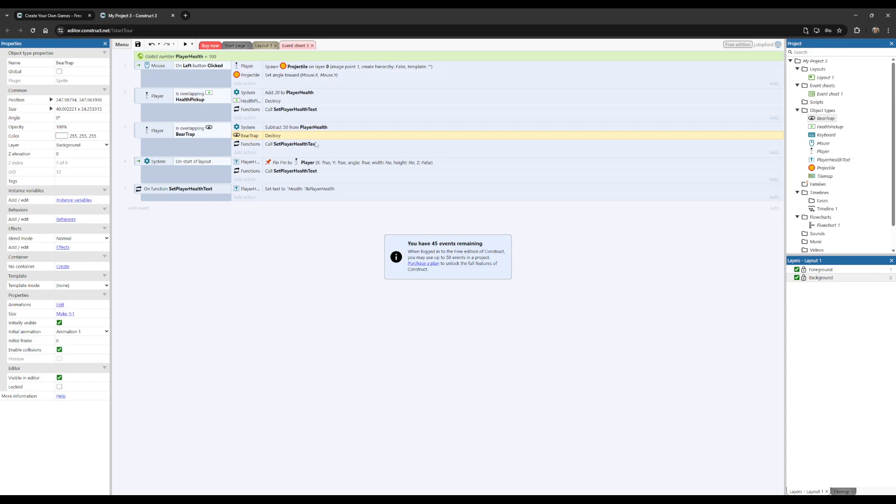
Step: Preview the layout and test the trap by walking the player into the nearest bear trap and around the remaining ones
left_click(185, 44)
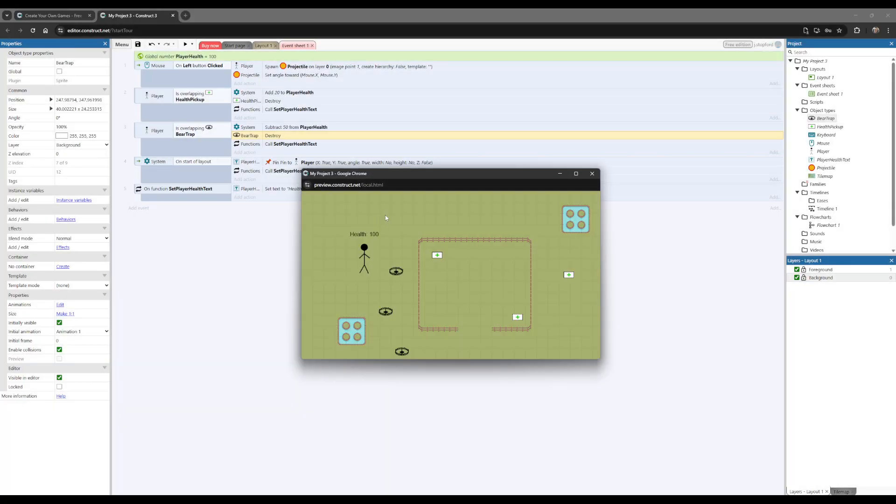
key("Right")
key("Down")
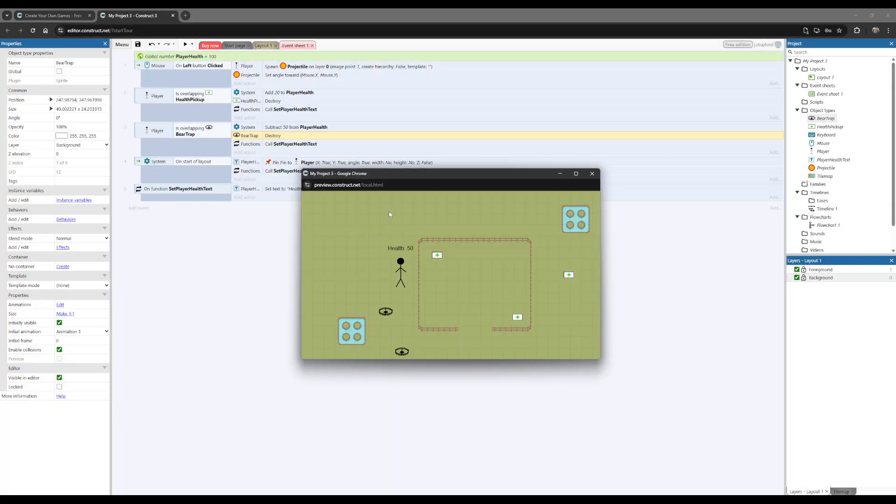
key("Down")
key("Right")
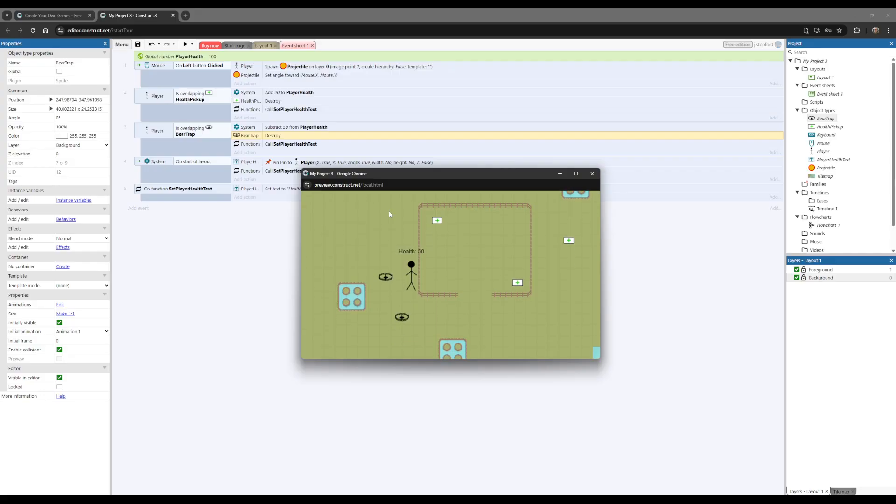
key("Up")
key("Left")
key("Down")
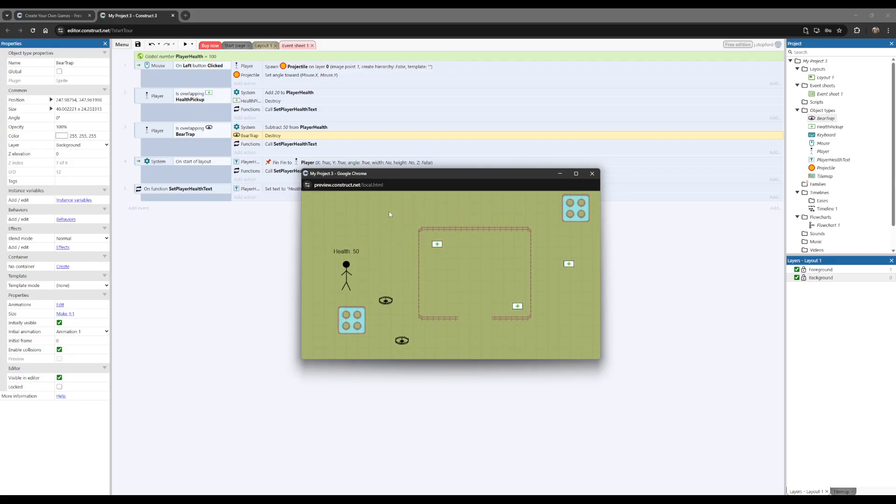
key("Right")
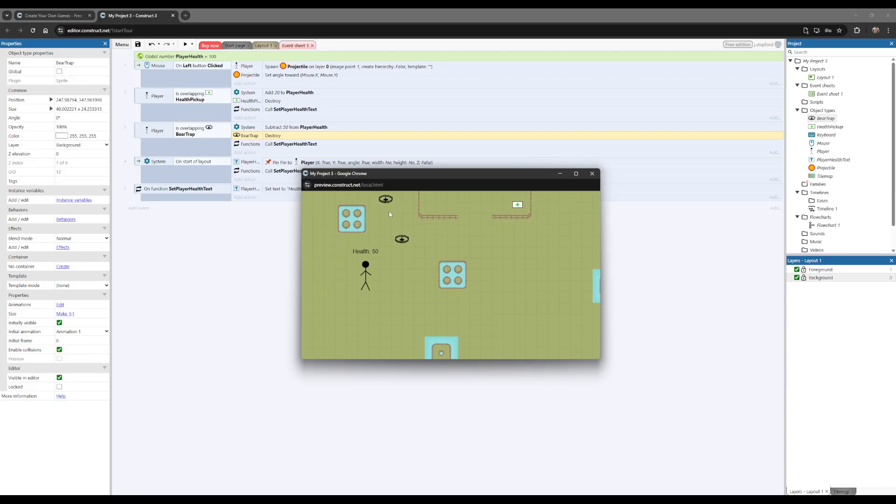
Step: Walk the player into the fenced enclosure to collect its two health pickups, and close the preview
key("Up")
key("Right")
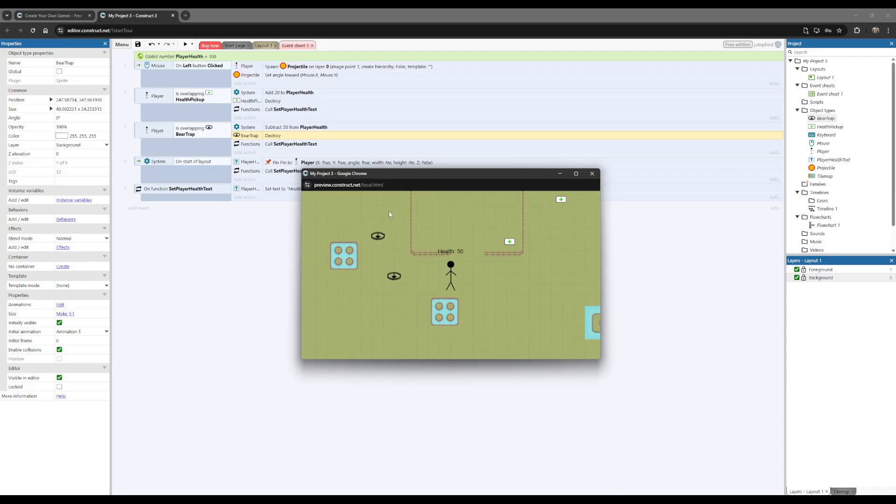
key("Right")
key("Down")
key("Left")
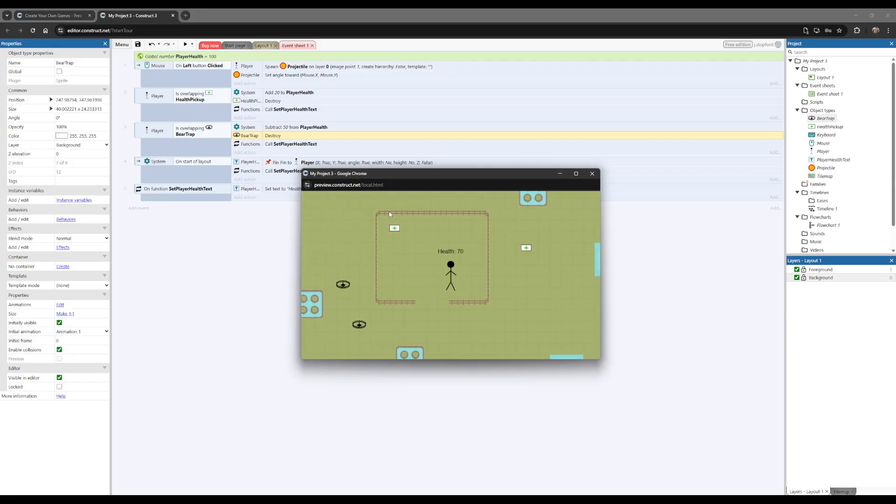
key("Up")
key("Right")
key("Down")
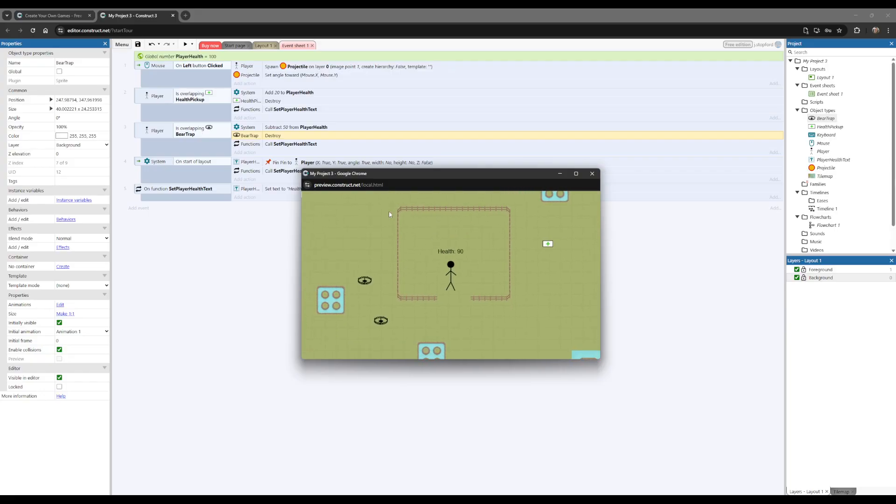
left_click(592, 173)
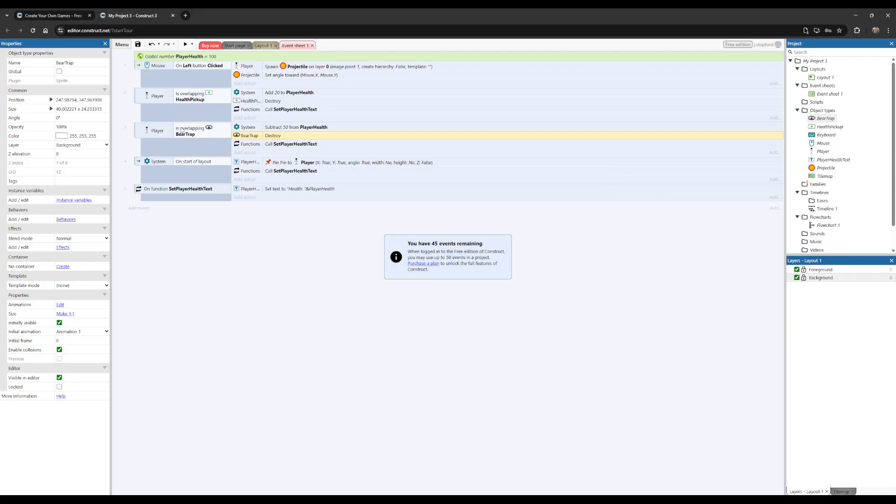
Step: Preview the layout again and walk the player through two bear traps in a row
left_click(185, 44)
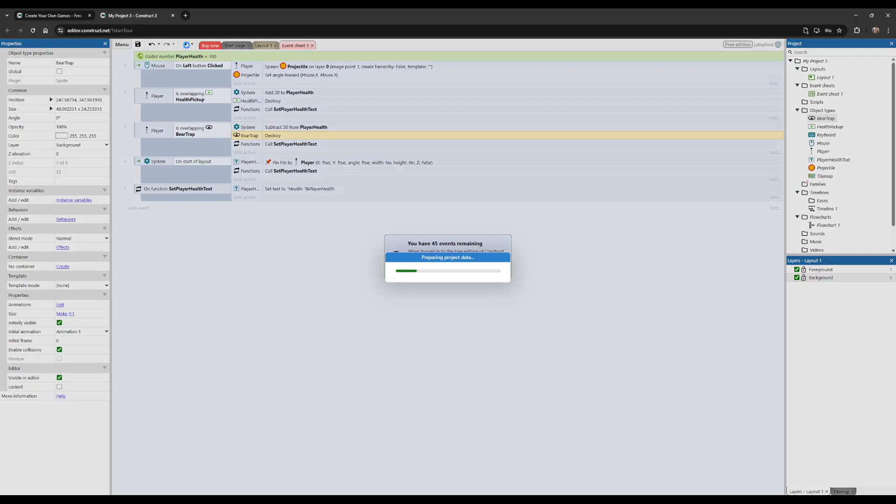
key("Right")
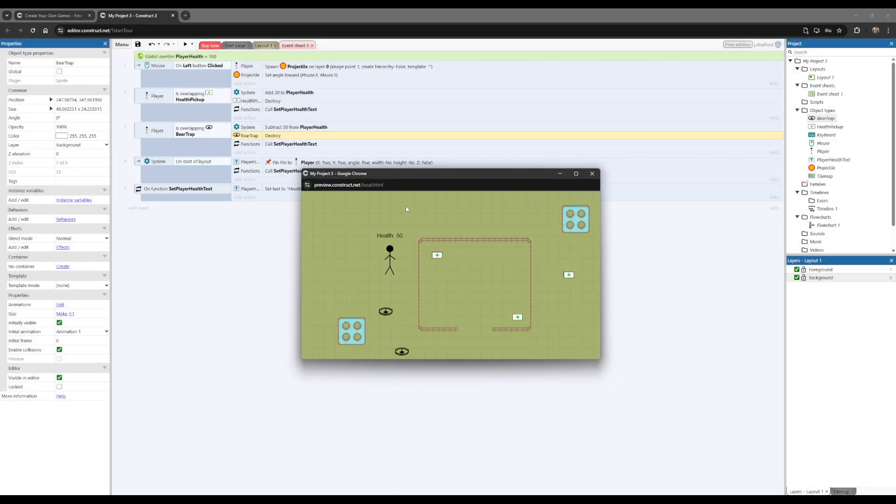
key("Down")
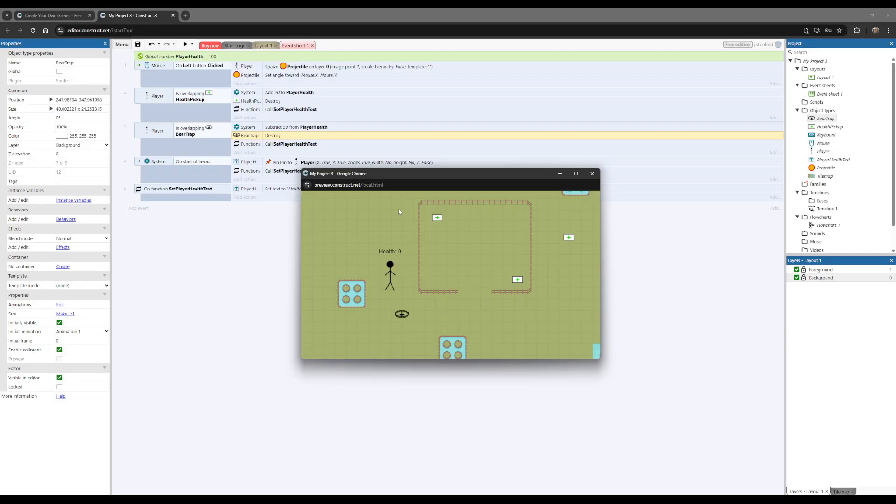